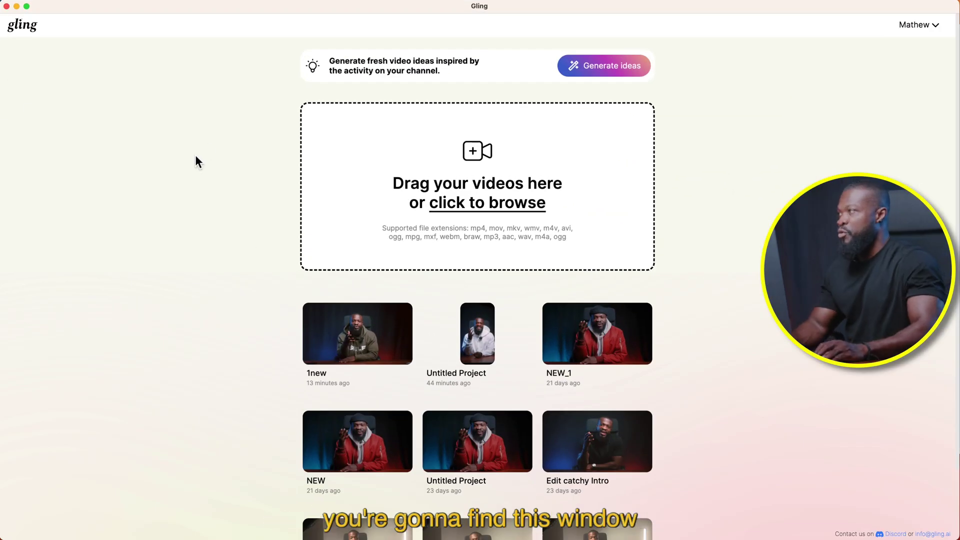
Step: Import Text Video_1.mp4 from the To Gling folder into a new project
click(484, 189)
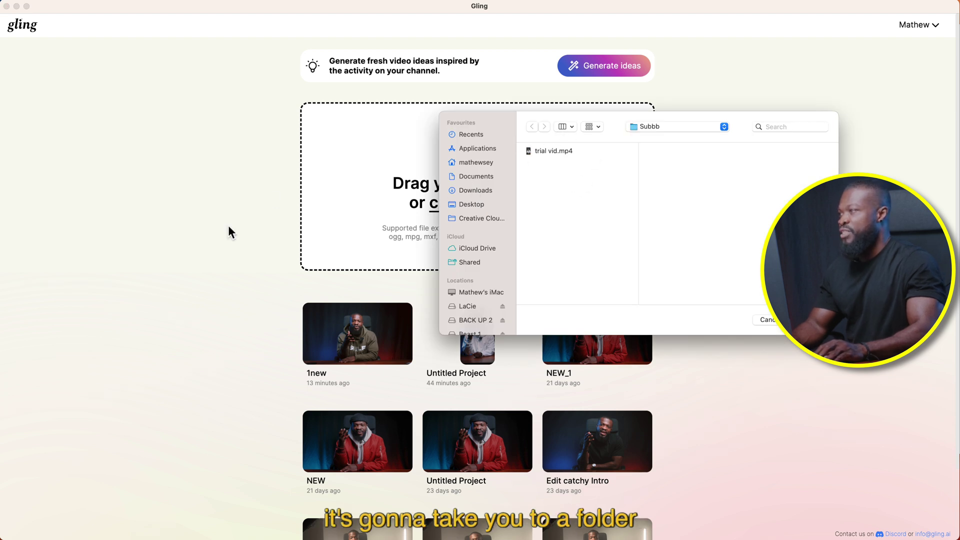
click(767, 320)
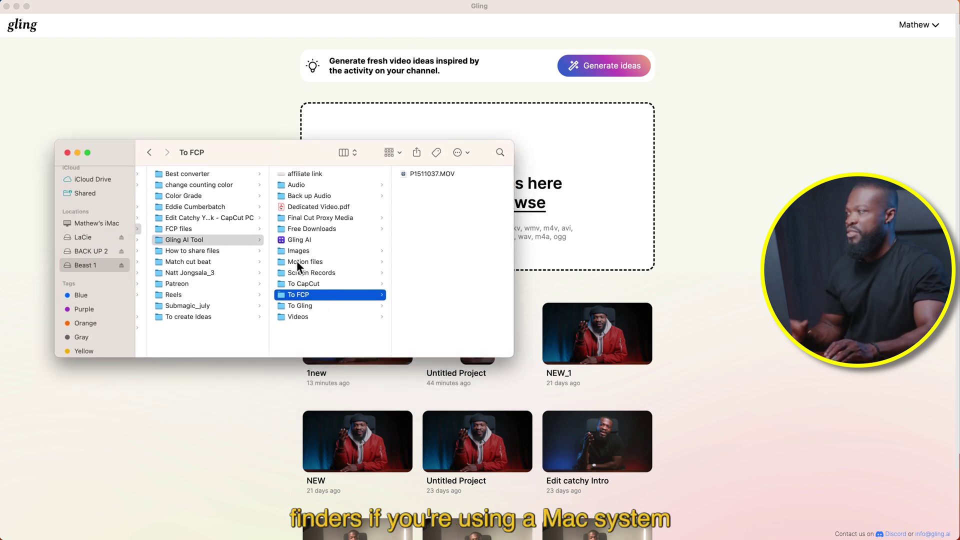
click(303, 306)
click(427, 173)
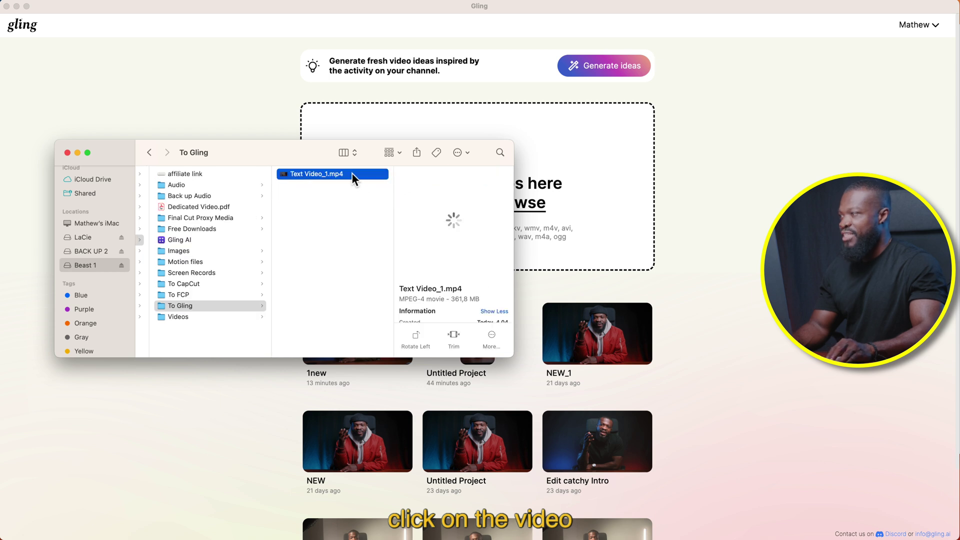
drag(353, 175, 554, 201)
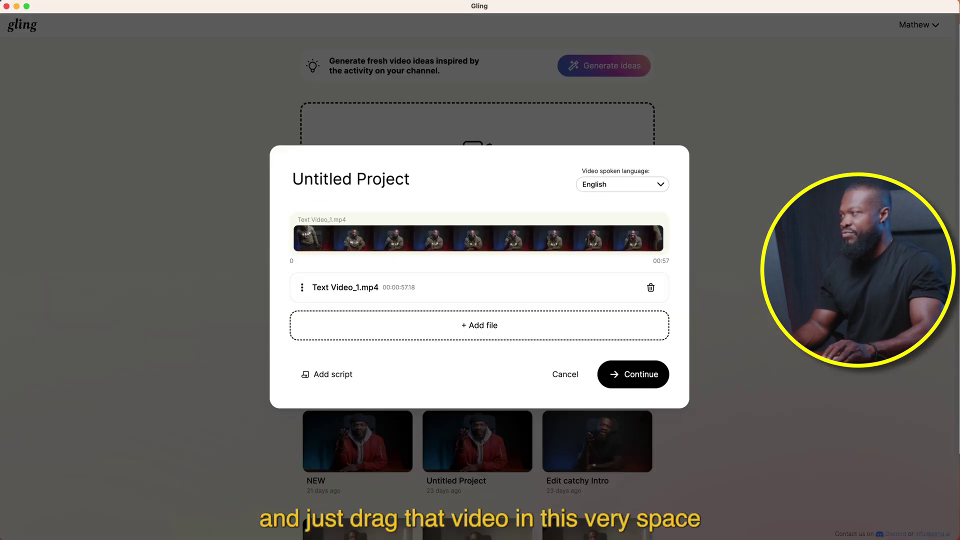
Step: Rename the untitled project as Test 2
click(418, 182)
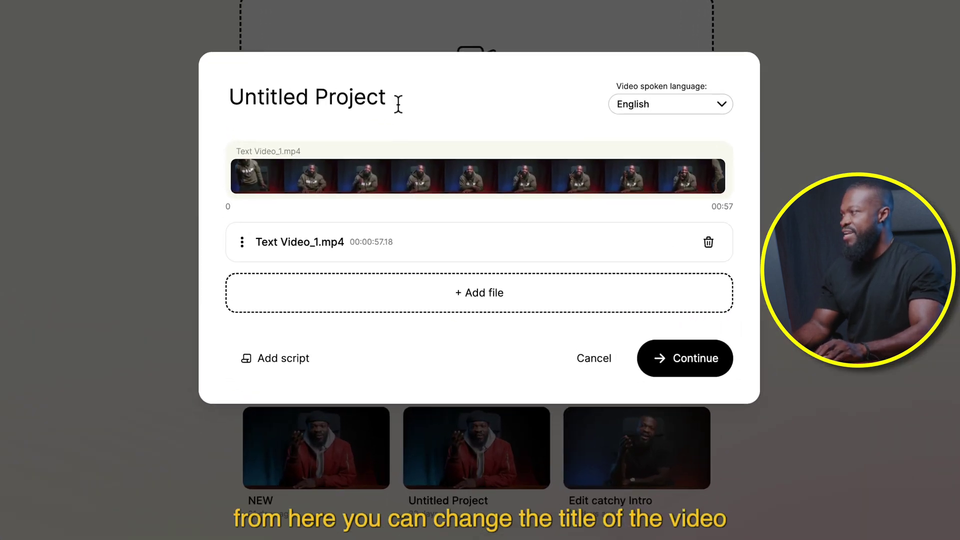
drag(389, 95, 220, 91)
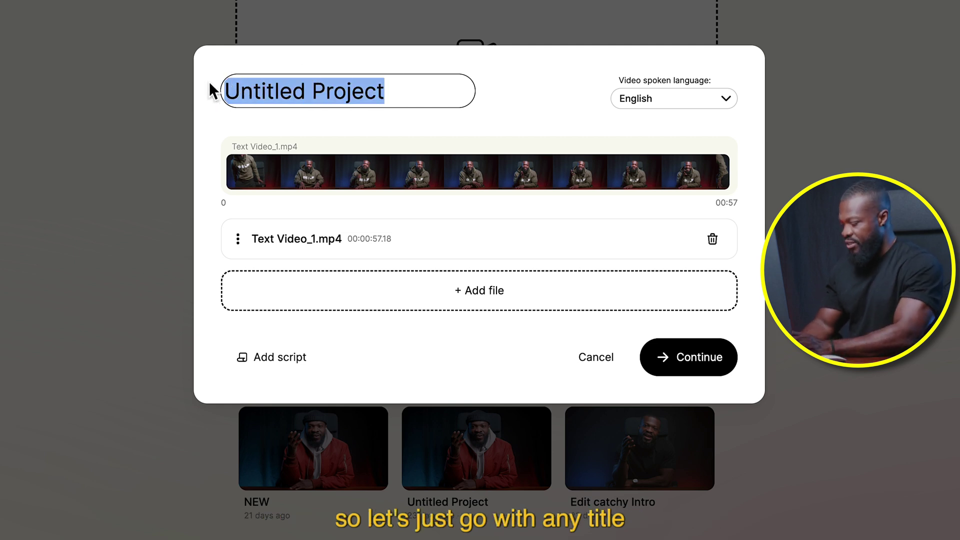
text(Test 2)
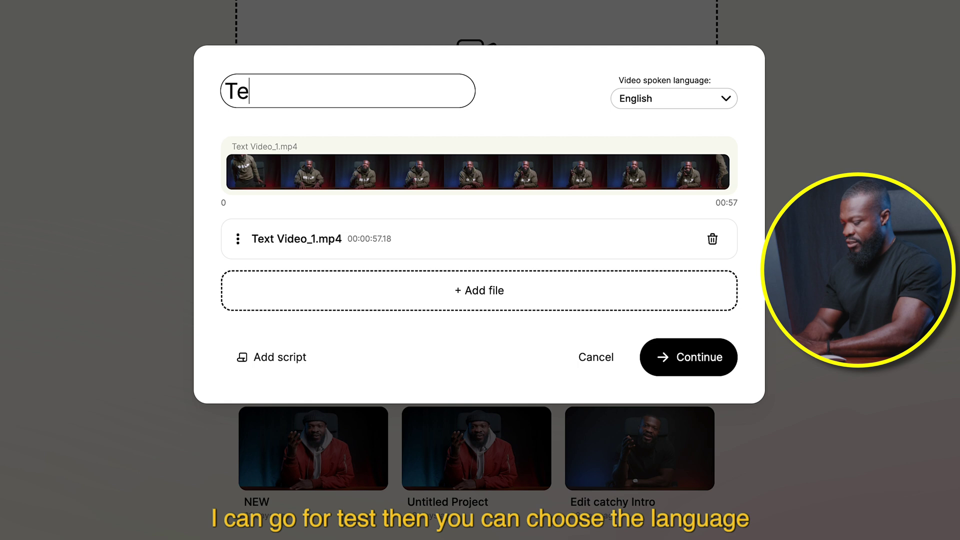
Step: Keep English as the spoken language and enhance the video with Cut silences and Cut bad takes
click(674, 99)
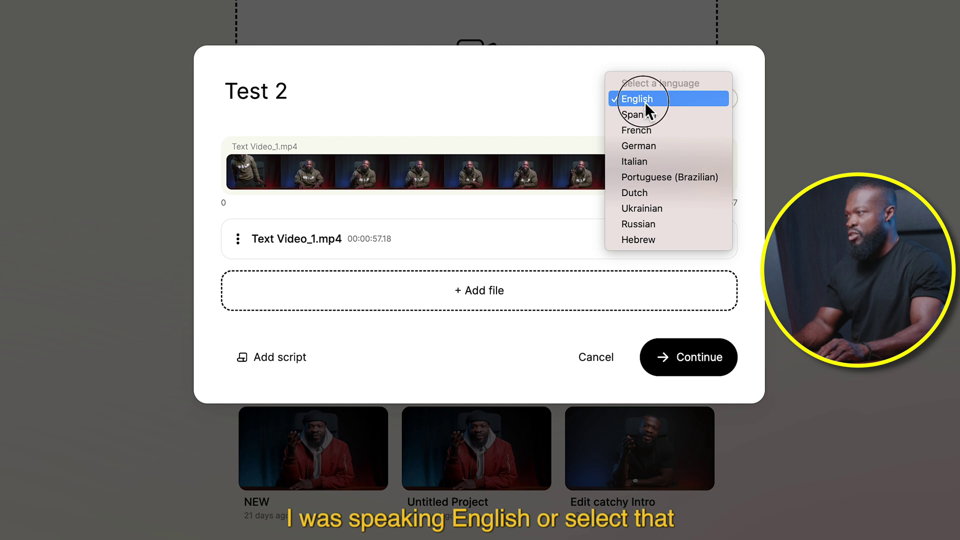
click(644, 100)
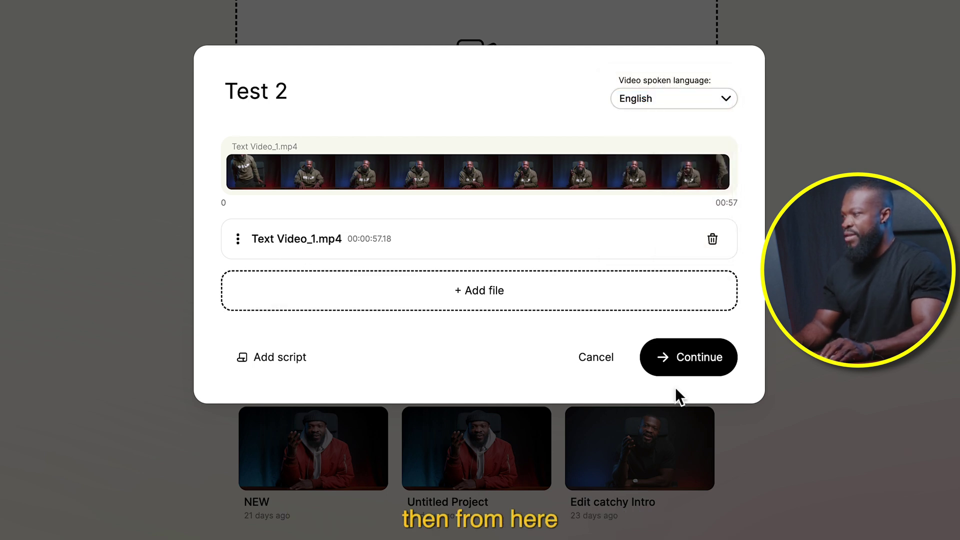
click(678, 364)
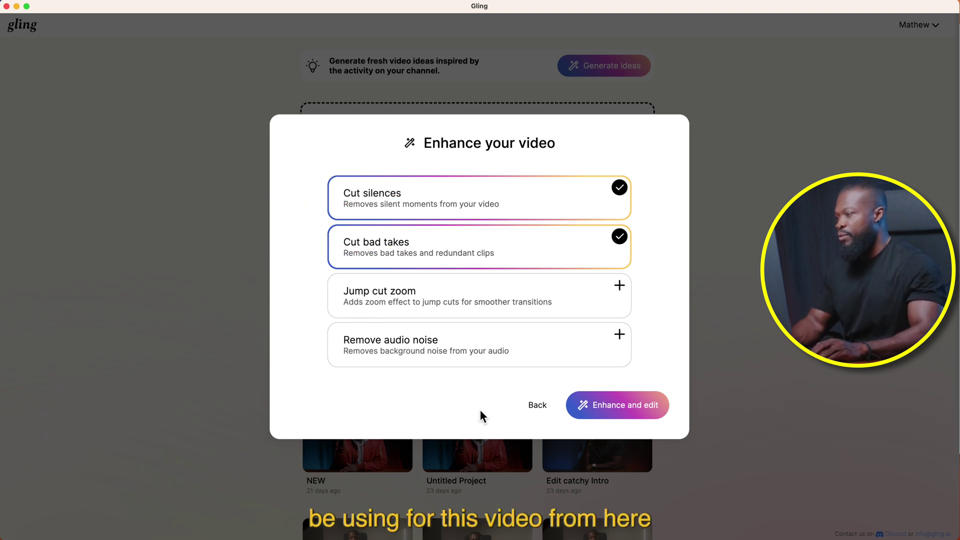
click(617, 414)
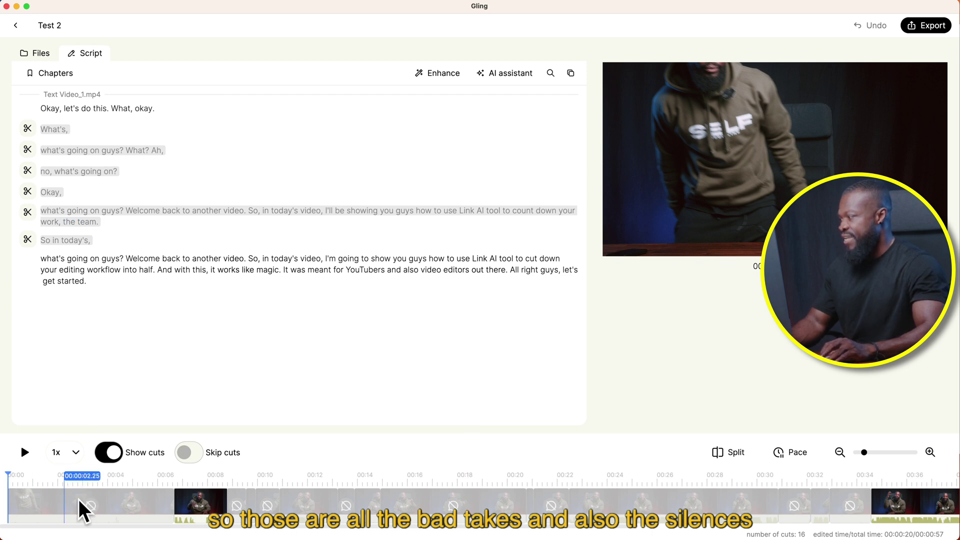
Step: Fit the whole timeline in view and preview the video with the cut sections still playing
scroll(134, 485, down, 2)
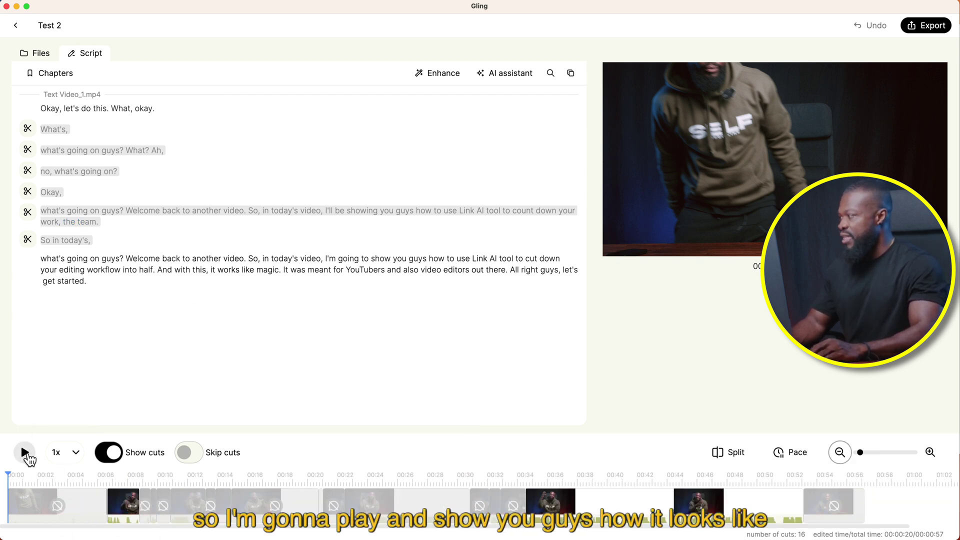
click(28, 456)
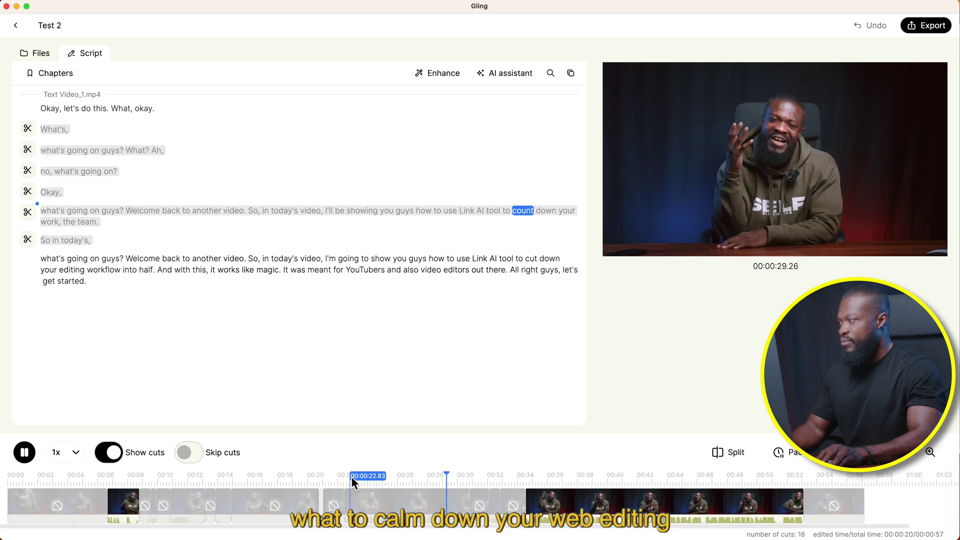
key(space)
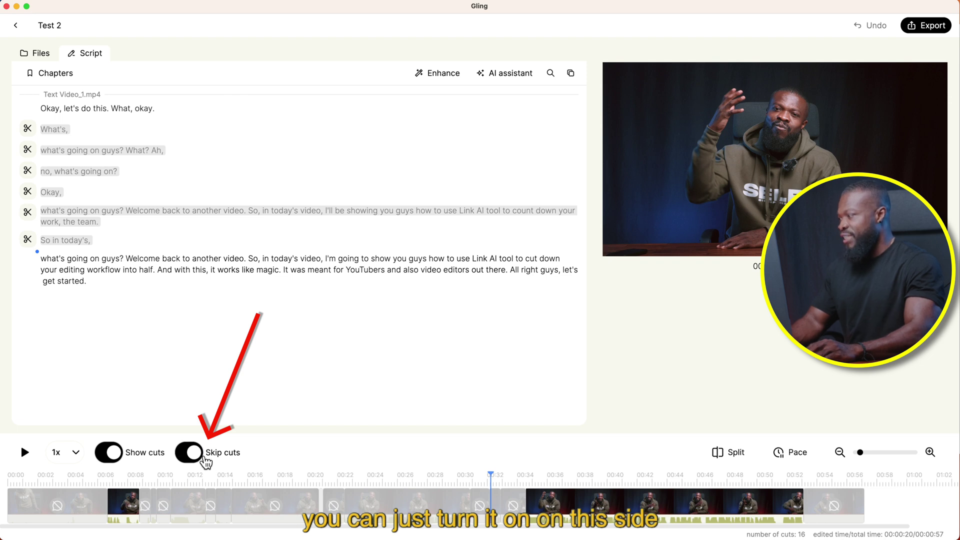
Step: Preview the video from near its beginning with Skip cuts turned on
click(15, 497)
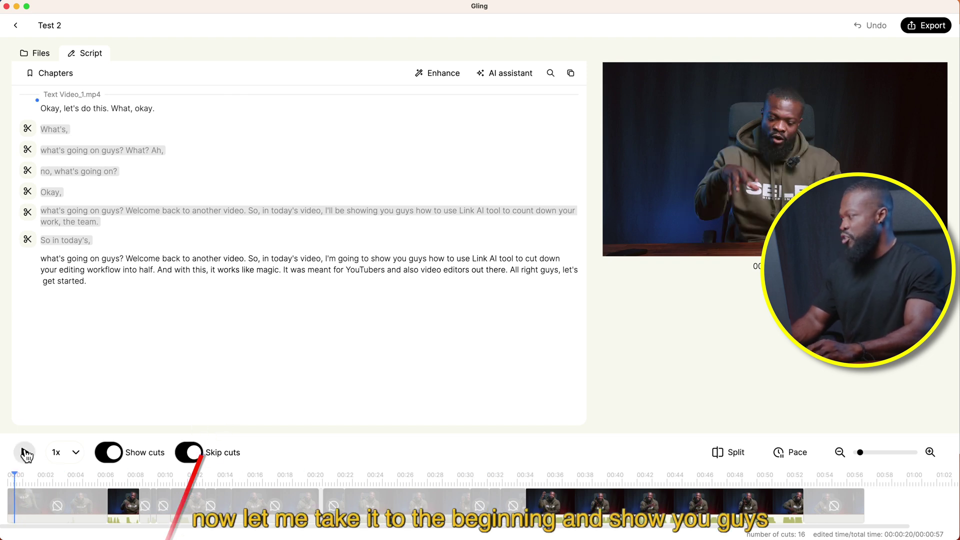
click(25, 453)
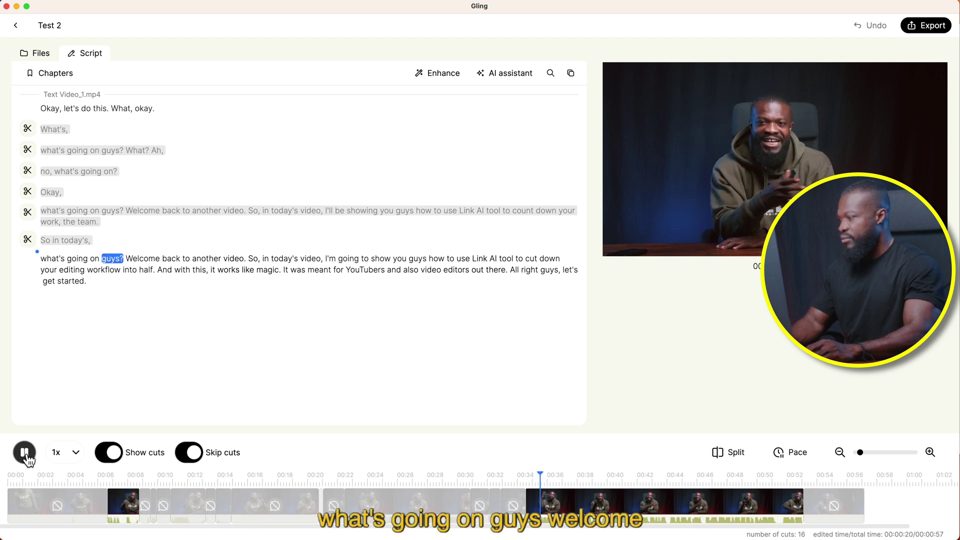
click(24, 453)
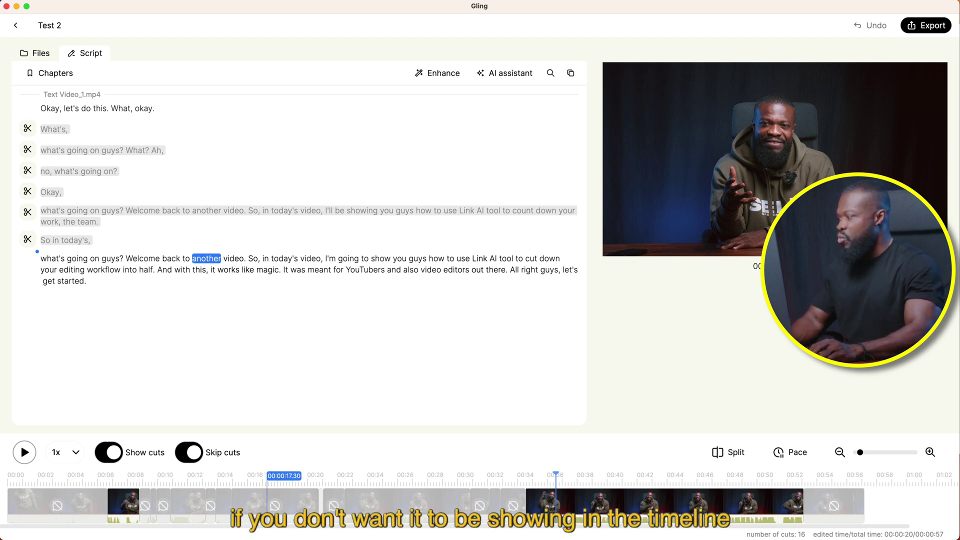
Step: Hide the cut sections from the script and timeline and play the remaining opening take
click(112, 454)
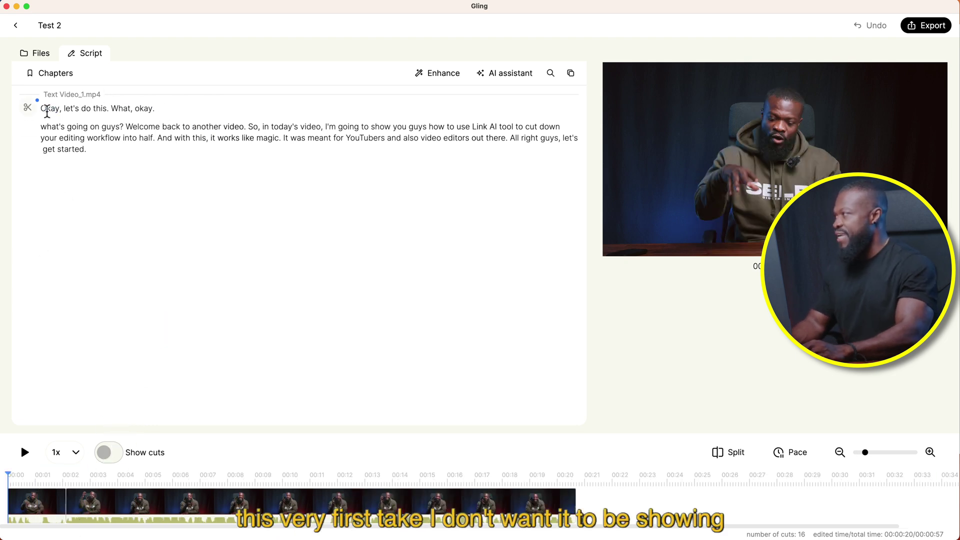
click(24, 452)
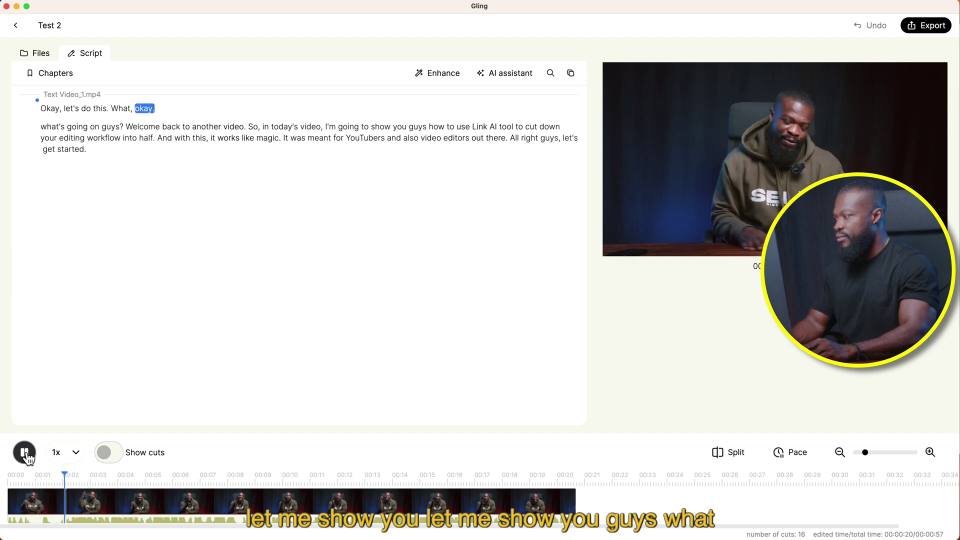
click(24, 452)
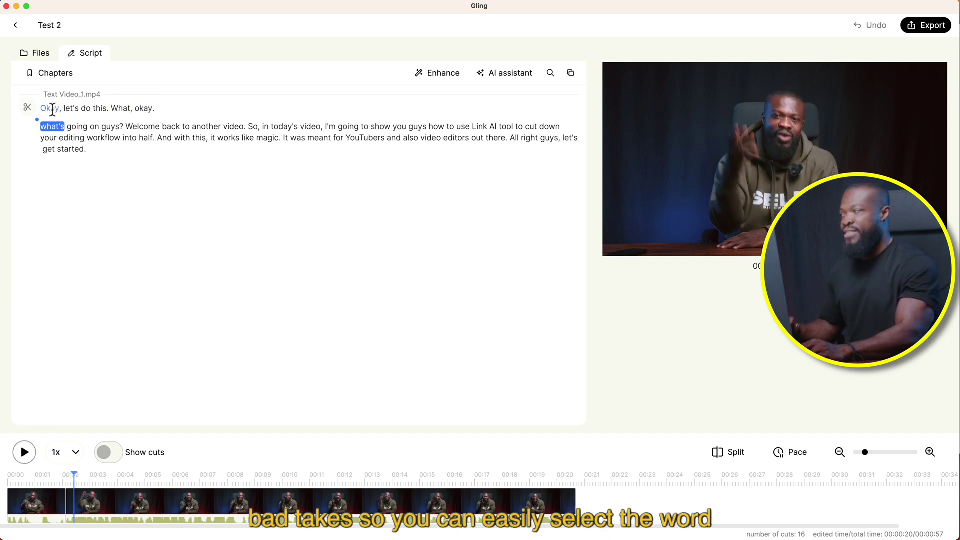
Step: Cut the words "Okay, let's do this" from the first line of the script
click(51, 111)
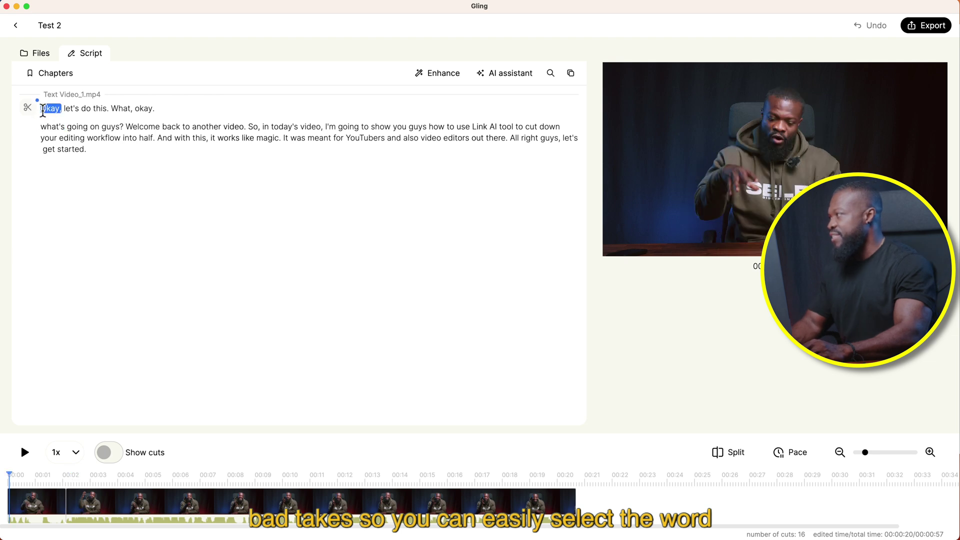
click(82, 111)
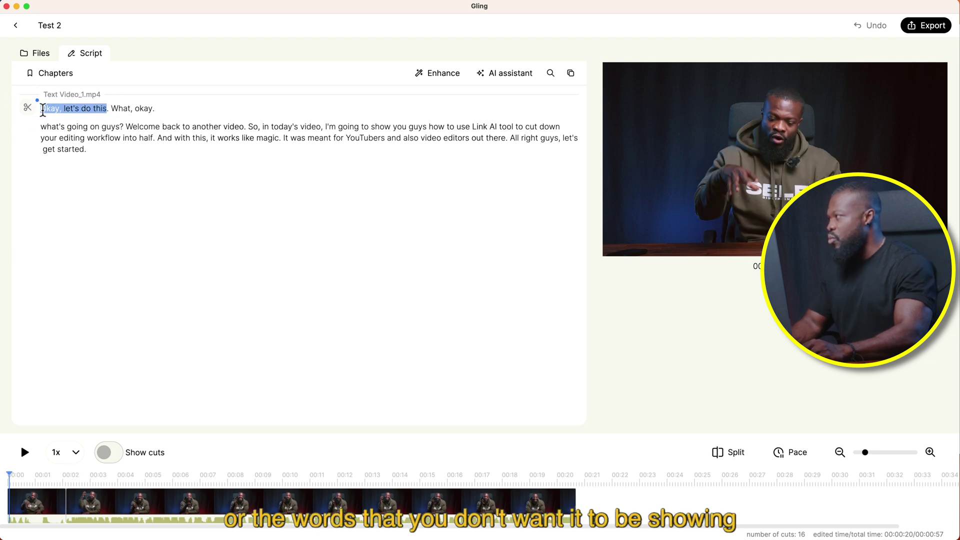
drag(43, 110, 44, 110)
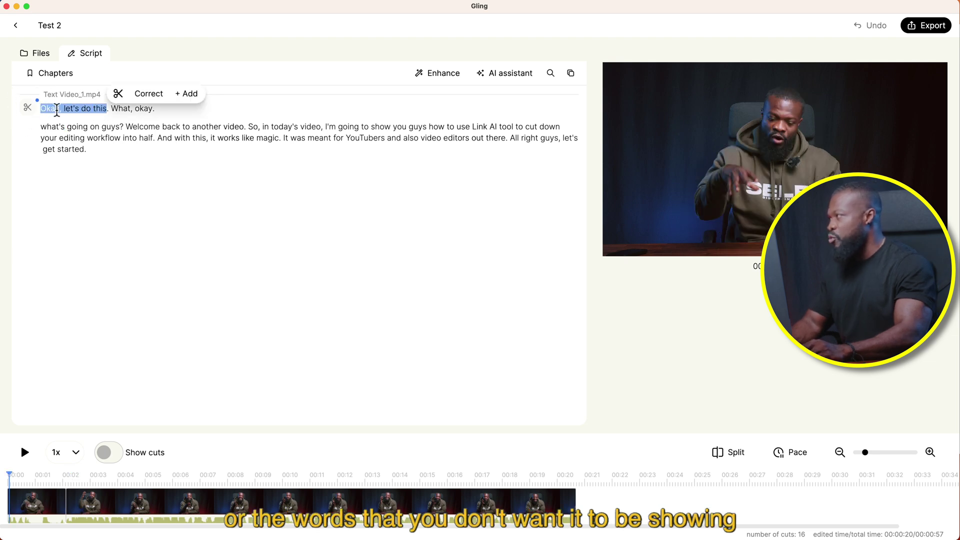
click(125, 98)
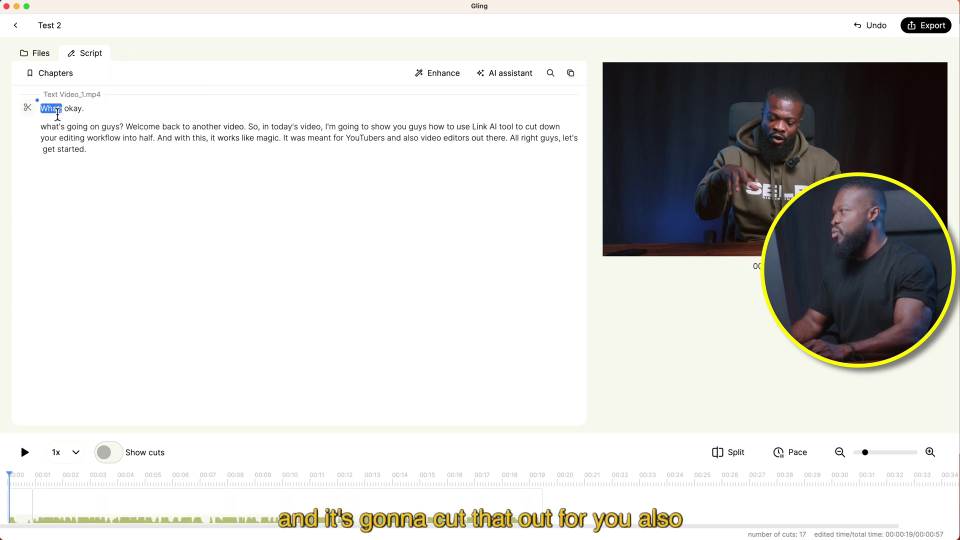
Step: Cut the remaining "What, okay." line from the start of the script
drag(60, 112, 62, 110)
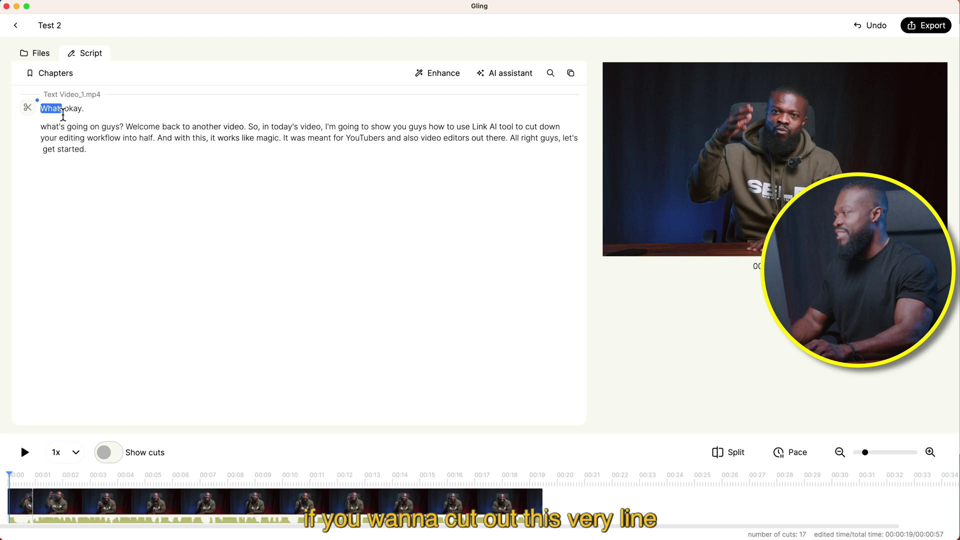
click(29, 111)
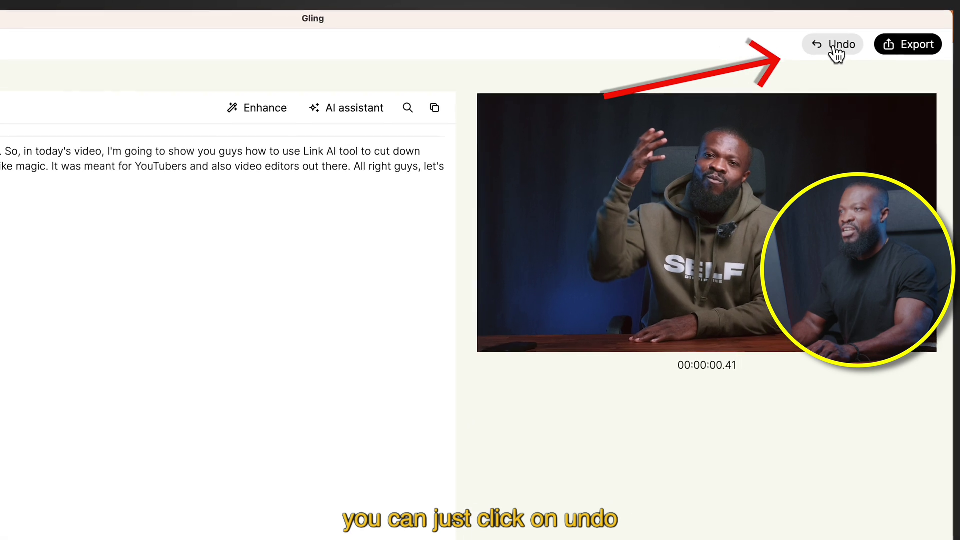
click(836, 50)
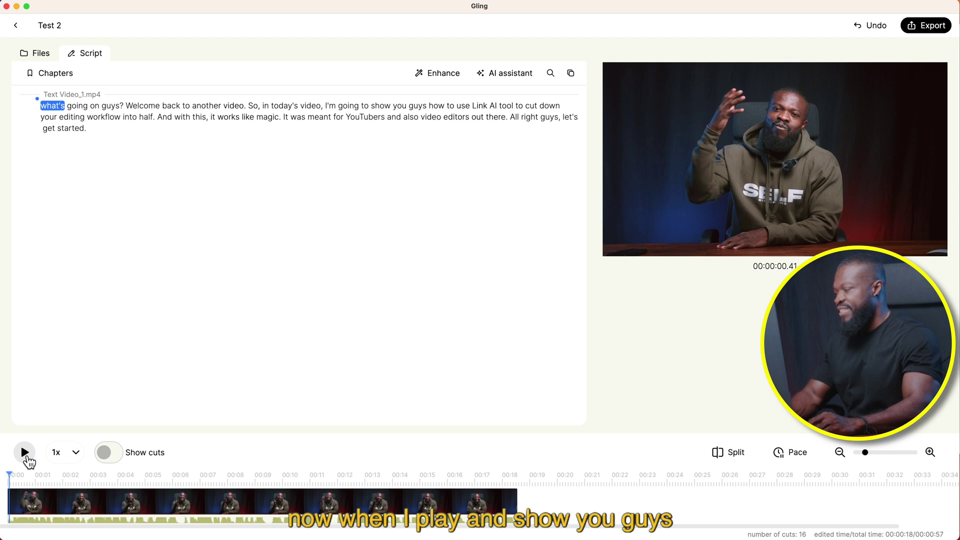
Step: Play the trimmed video and examine the Set pace options, including the detailed settings
click(24, 452)
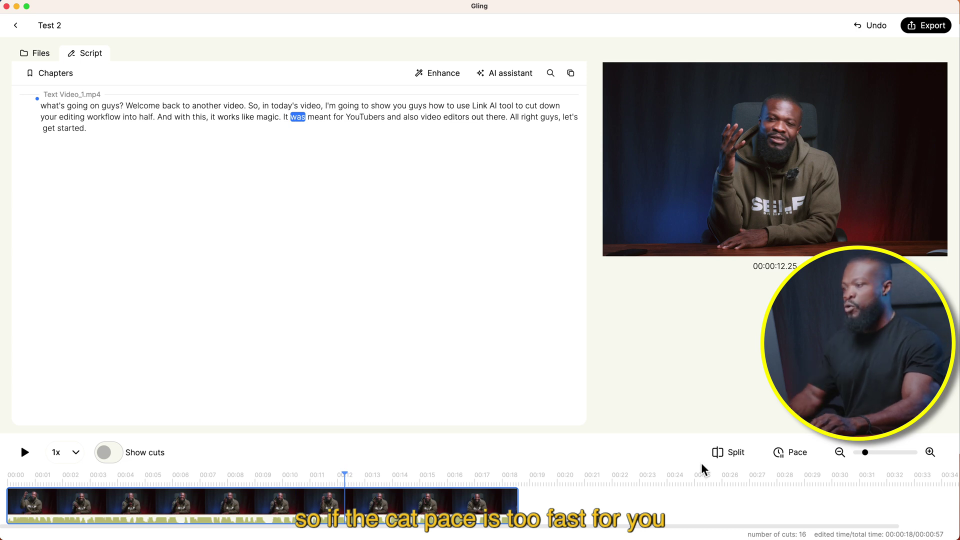
click(782, 453)
mouse_move(897, 393)
mouse_down()
mouse_move(872, 395)
mouse_move(907, 400)
mouse_move(898, 393)
mouse_up()
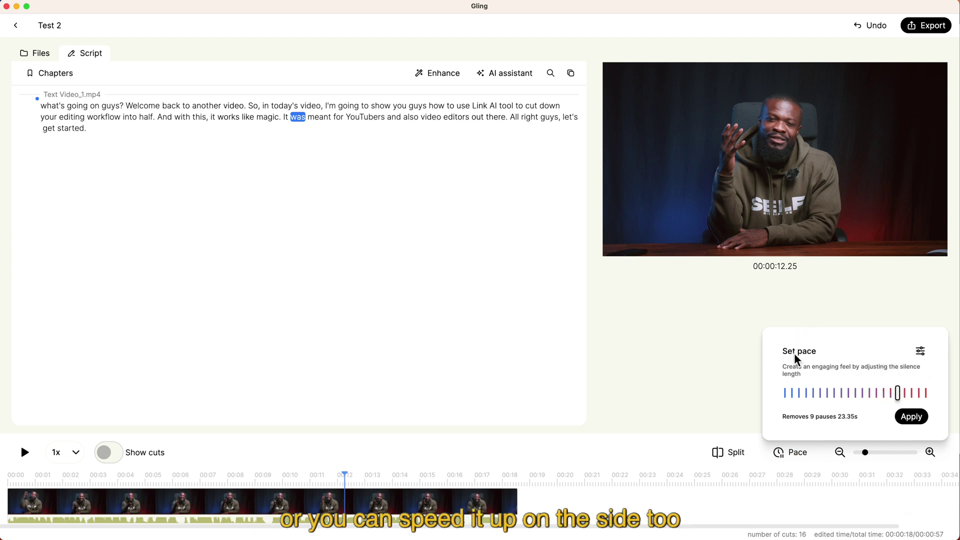
click(920, 352)
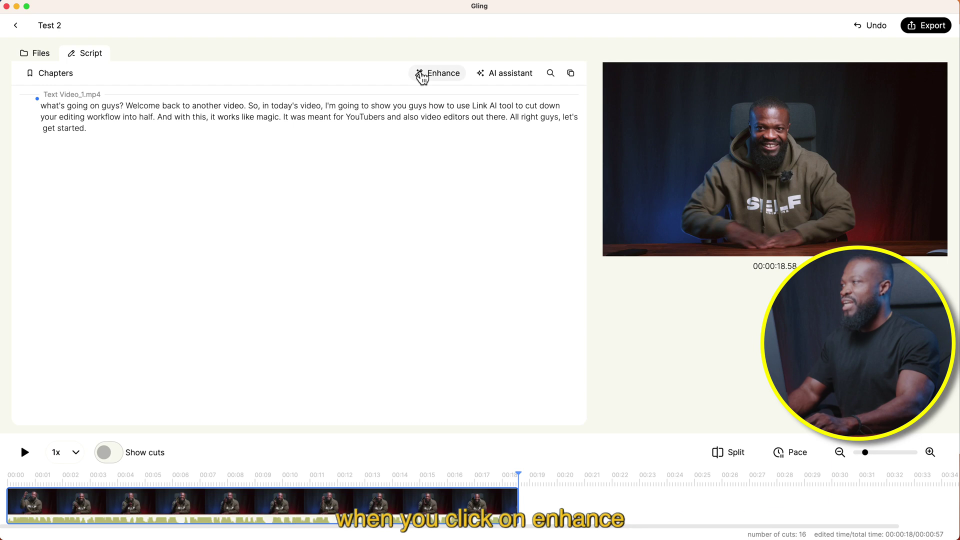
Step: Enable the Smart captions enhancement for the video
click(422, 76)
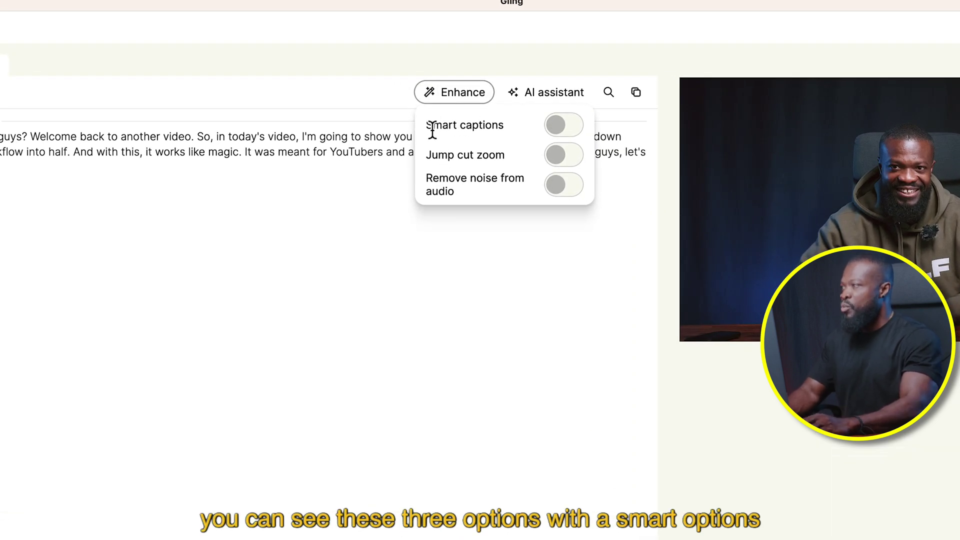
click(564, 126)
click(428, 299)
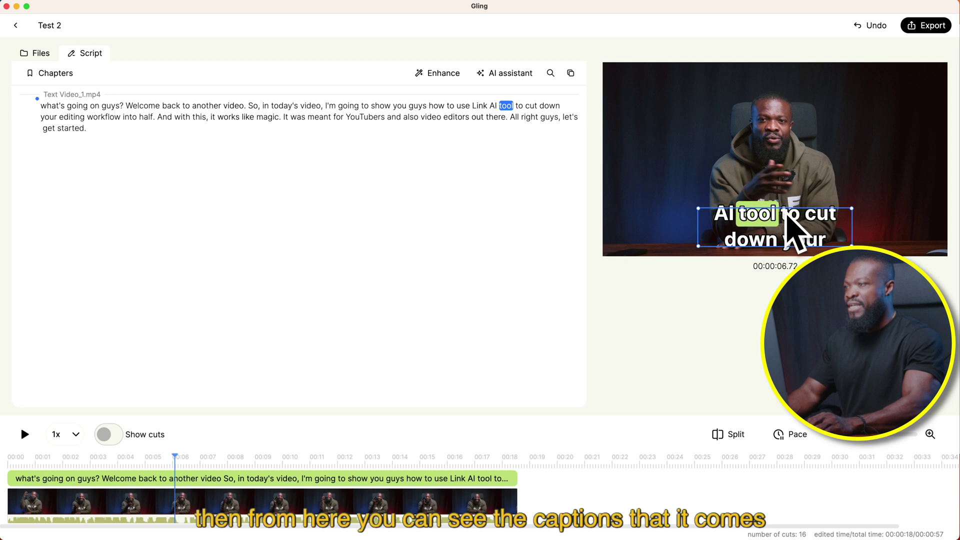
Step: Select the caption clip and try the purple and yellow highlight presets before applying the plain white outlined one
click(181, 480)
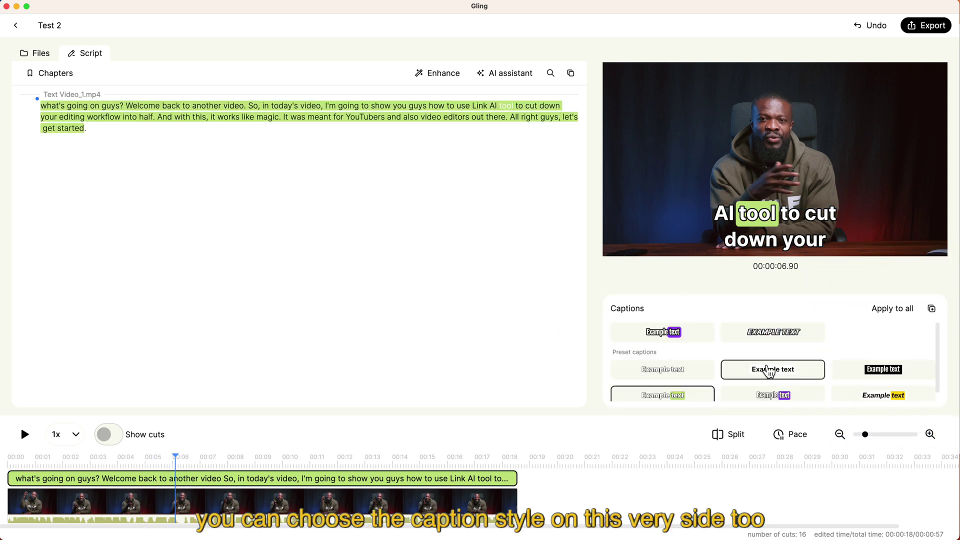
scroll(770, 370, down, 1)
click(773, 384)
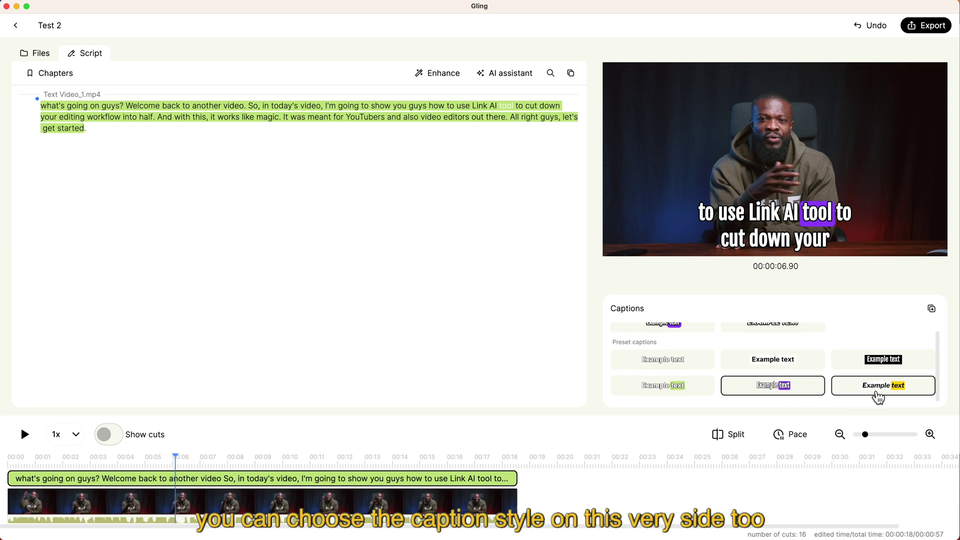
click(876, 390)
click(661, 364)
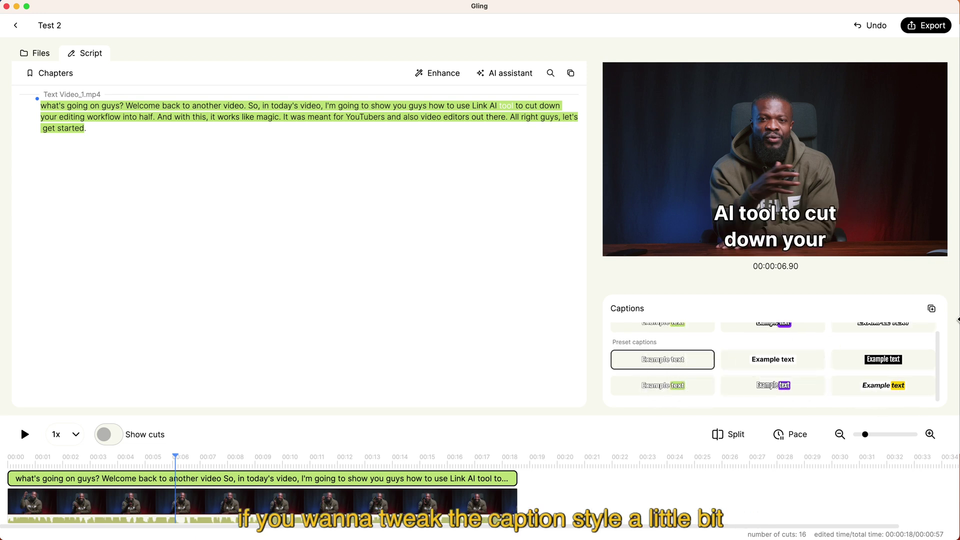
Step: Change the caption style's font to Avenir and its size to 104, and return to the caption presets
click(931, 309)
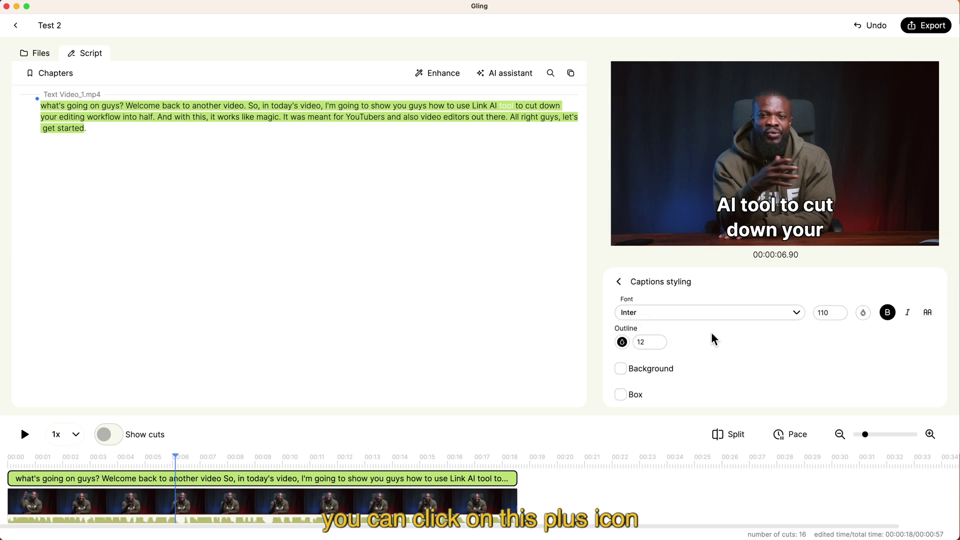
click(799, 314)
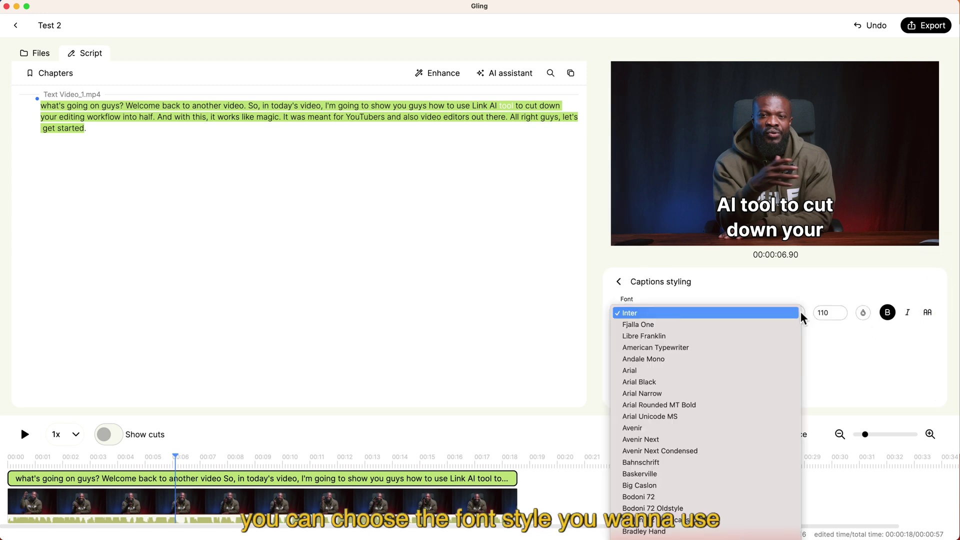
click(679, 431)
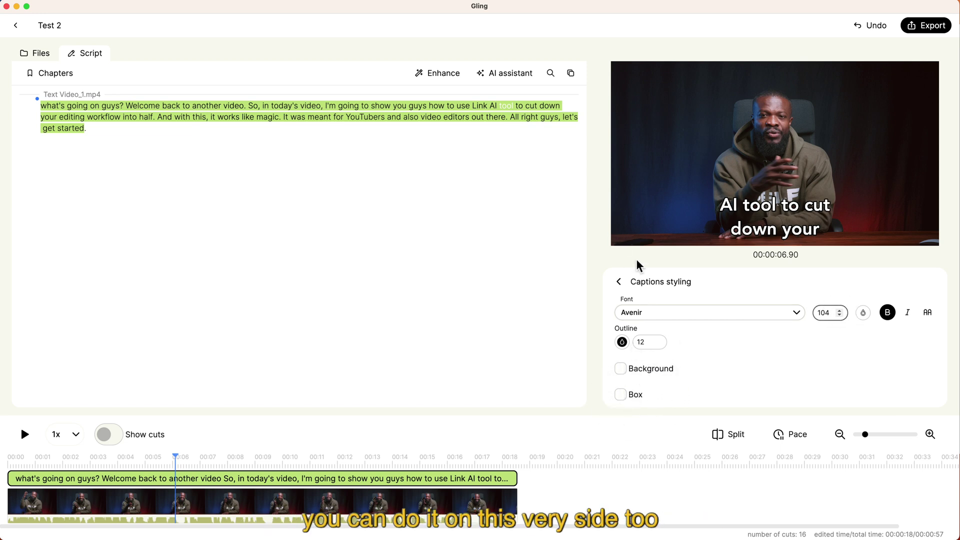
click(622, 283)
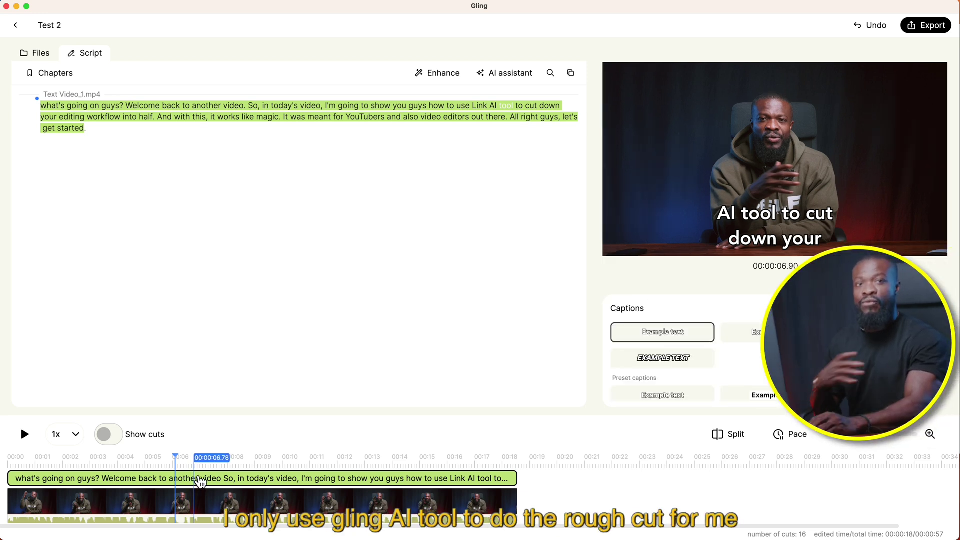
Step: Turn off the Smart captions enhancement and turn on Jump cut zoom for the video
click(198, 480)
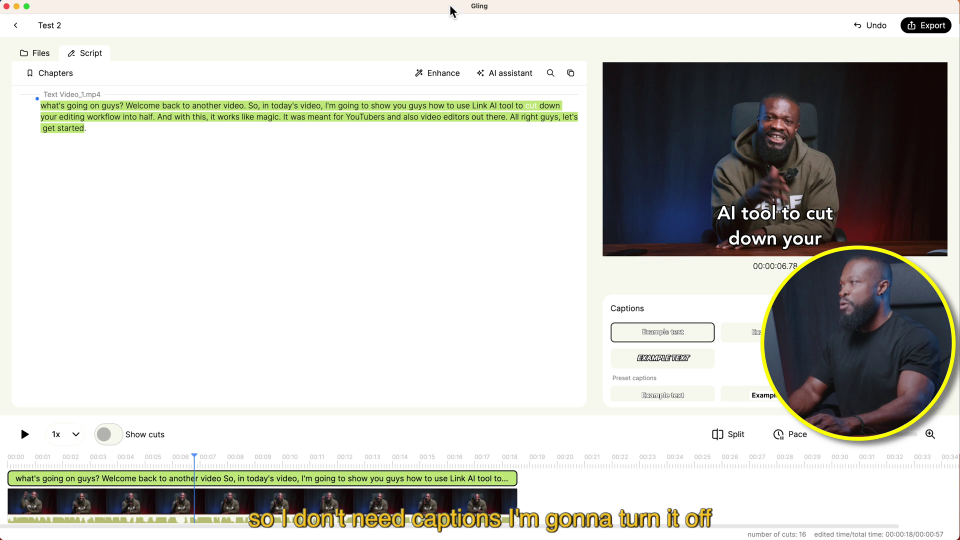
click(433, 75)
click(515, 97)
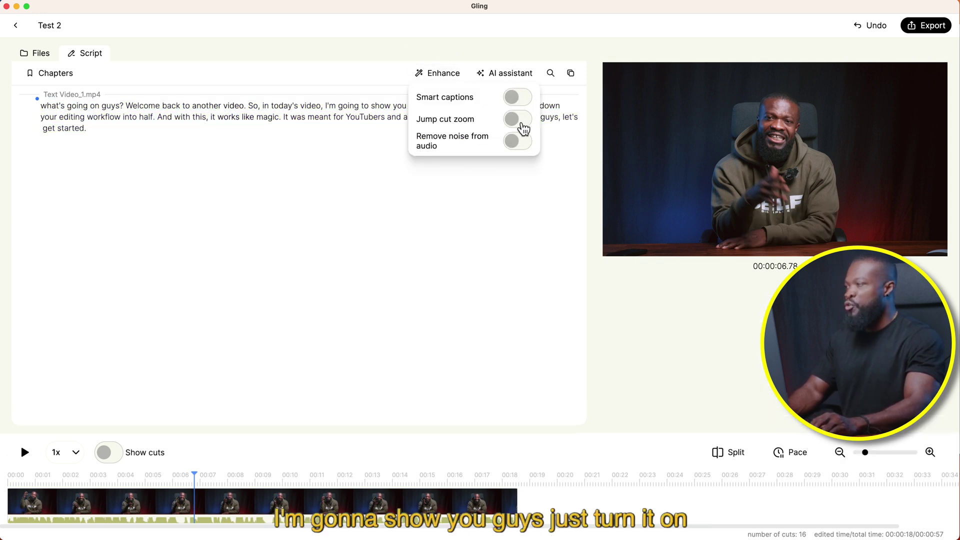
click(520, 120)
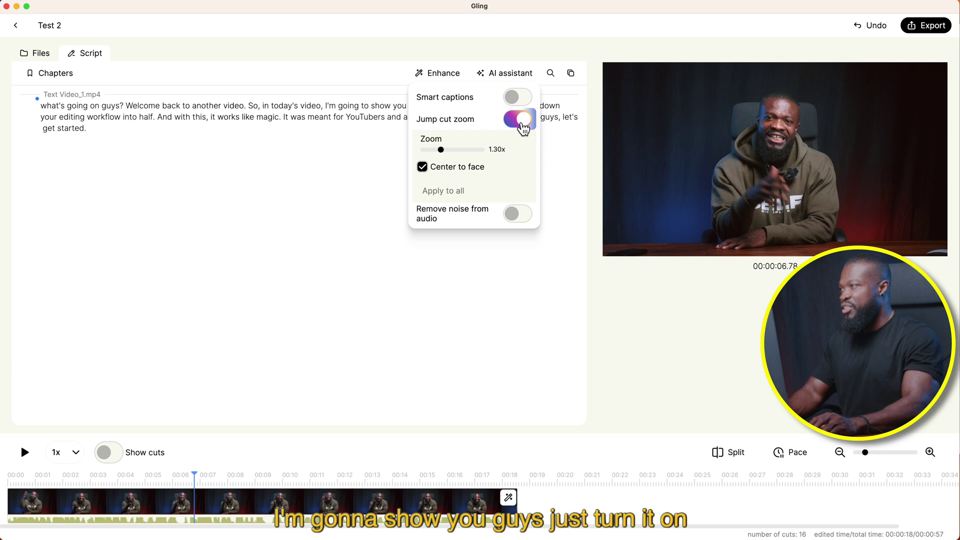
click(292, 376)
Step: Split the video clip at about 6.27 seconds on the timeline
click(181, 504)
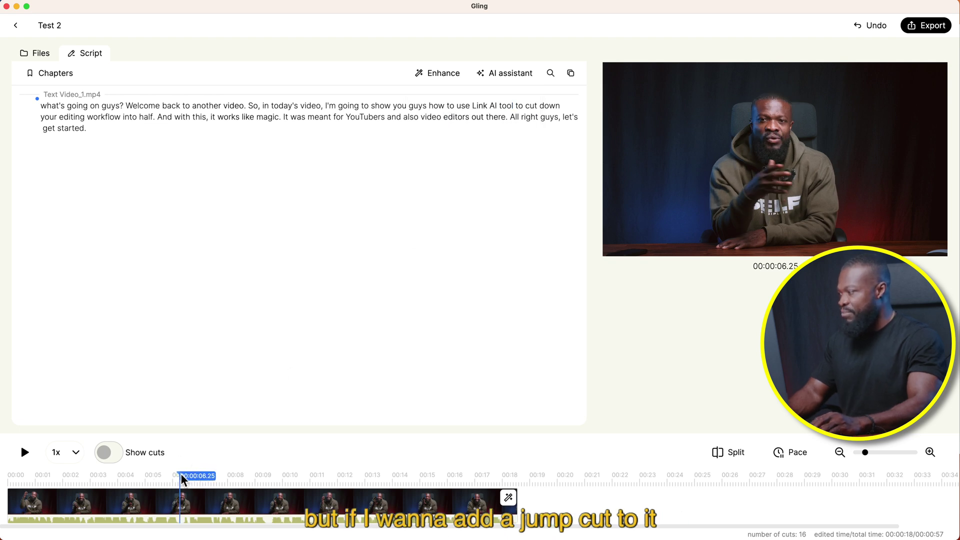
click(183, 505)
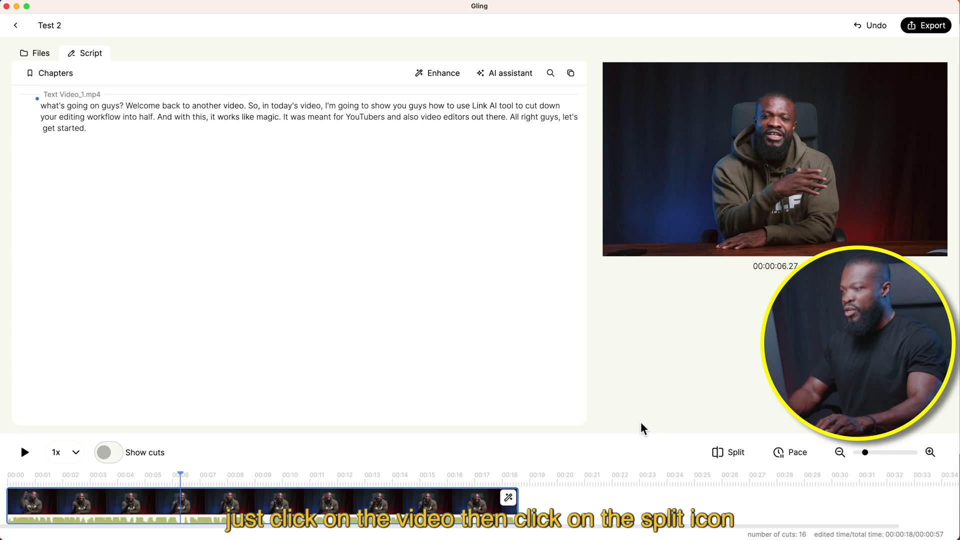
click(725, 456)
click(724, 456)
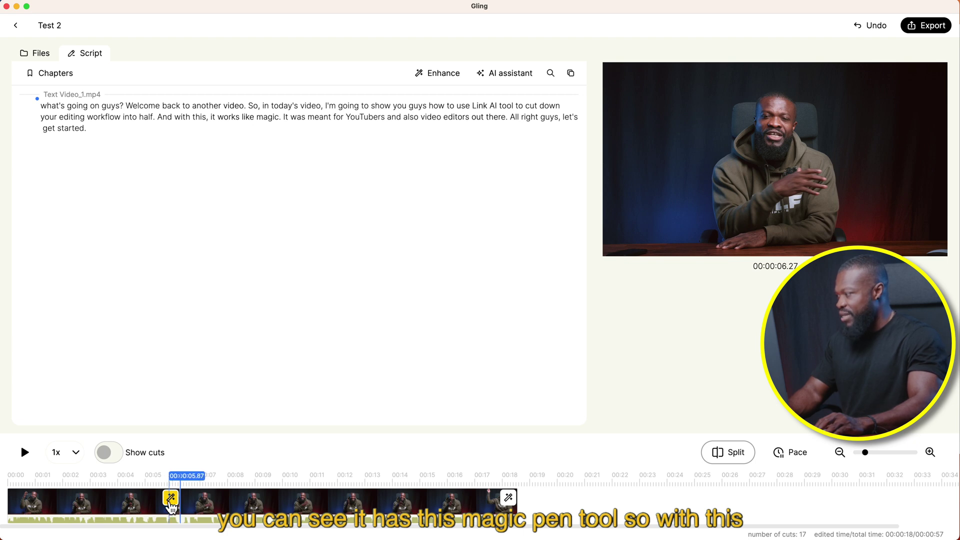
Step: Turn on Jump cut zoom for the clip after the split, without centering to face, and set its zoom to 1.57x
click(188, 504)
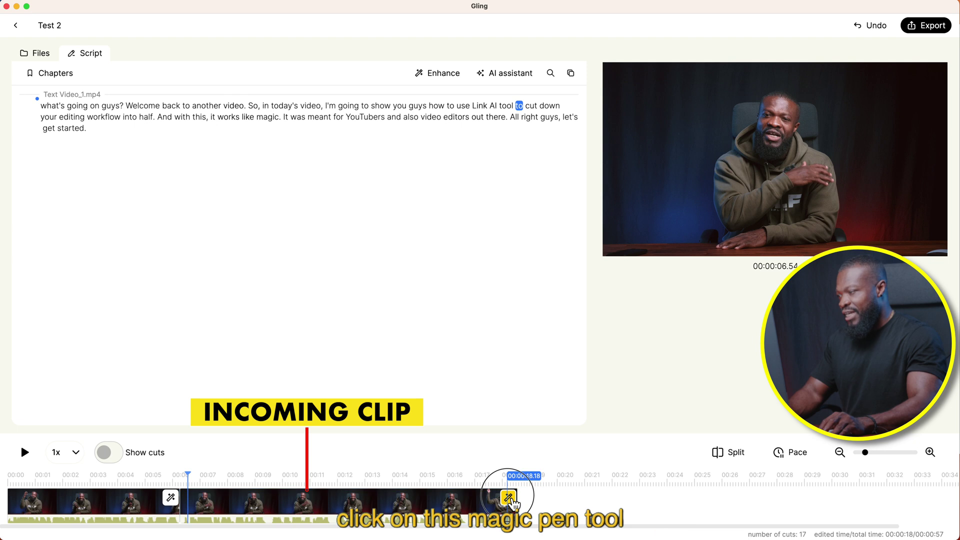
click(509, 498)
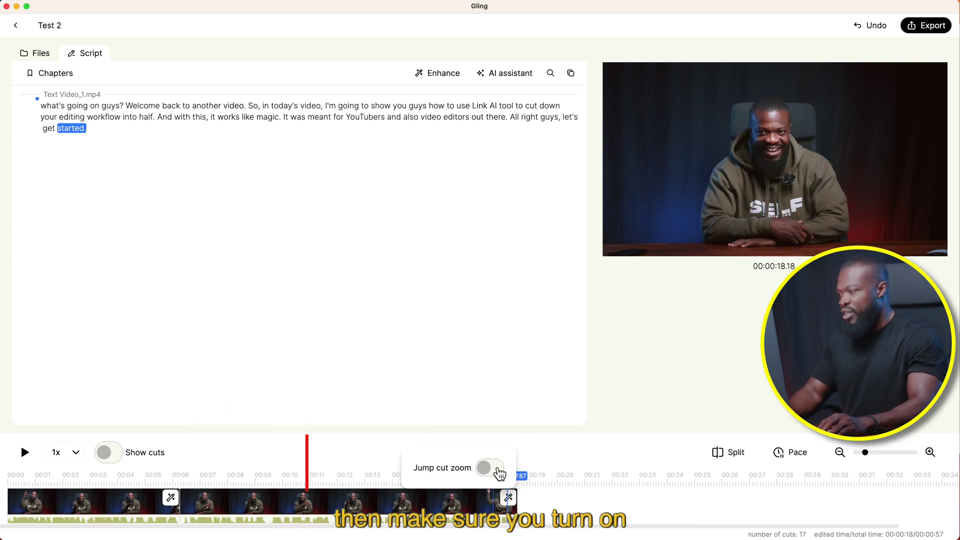
click(495, 469)
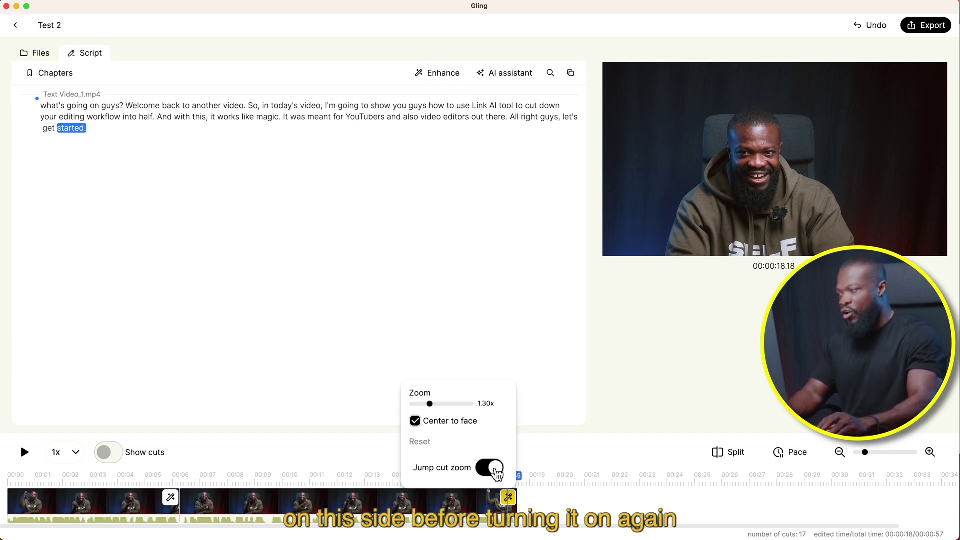
click(415, 421)
drag(434, 408, 450, 408)
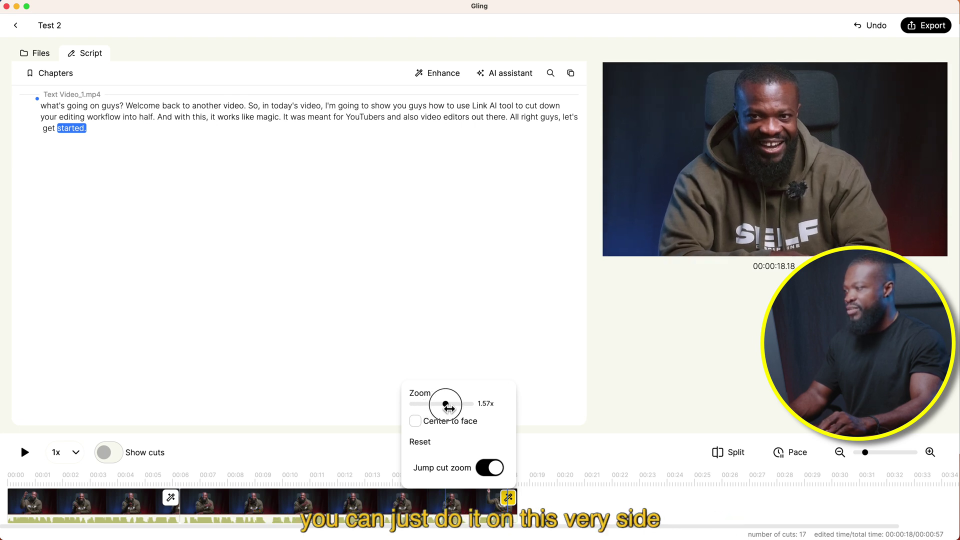
click(292, 369)
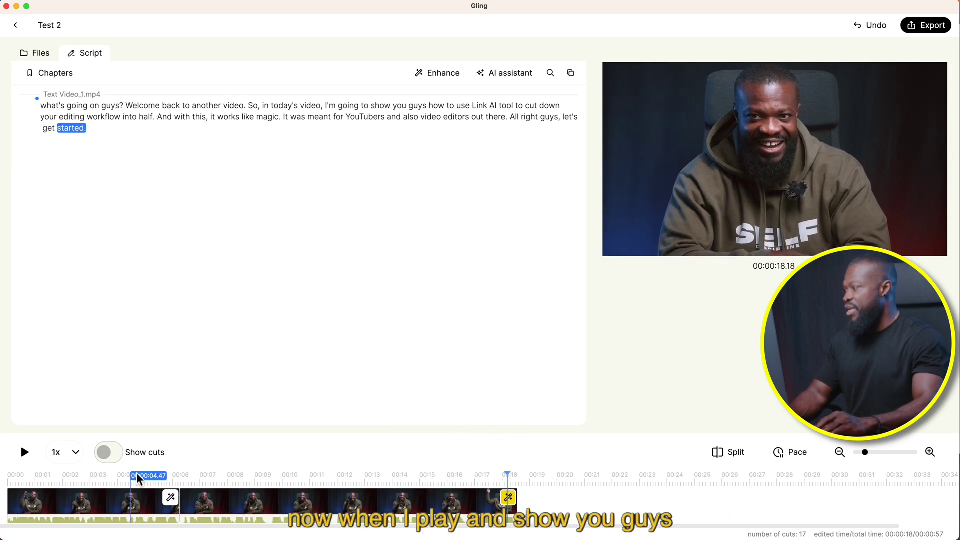
Step: Play the video from about 4.65 seconds through the split to examine the jump cut zoom
click(137, 475)
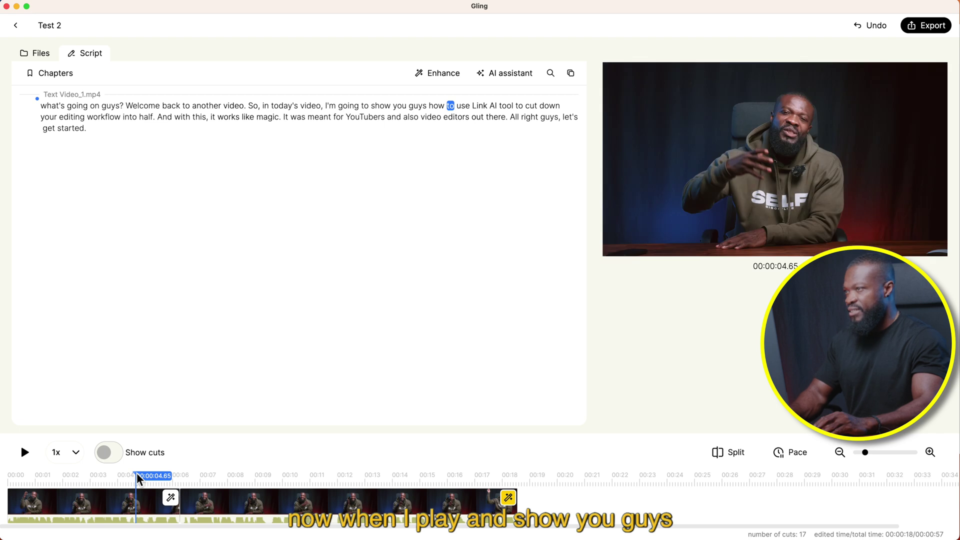
key(space)
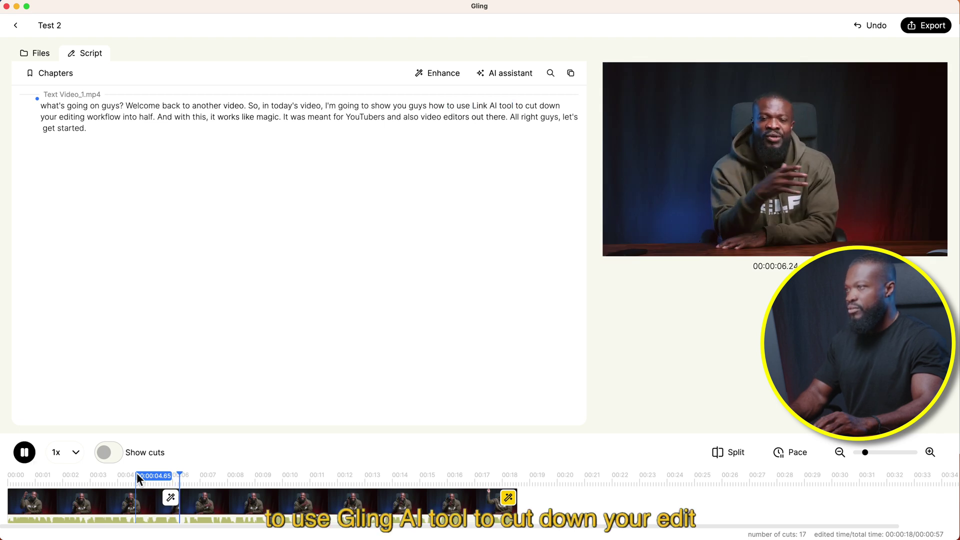
key(space)
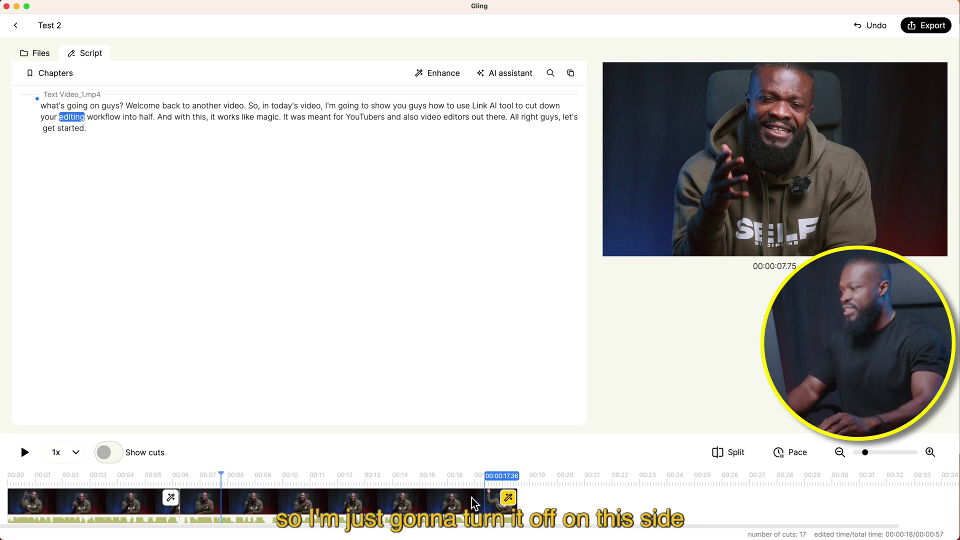
Step: Turn off Jump cut zoom and look at the Remove noise from audio enhancement, leaving it off
click(509, 498)
click(438, 73)
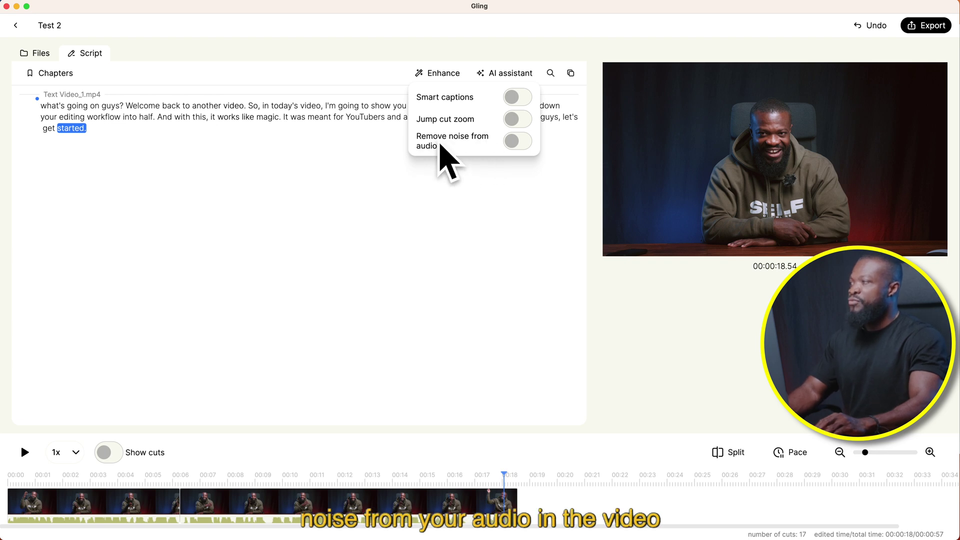
click(518, 142)
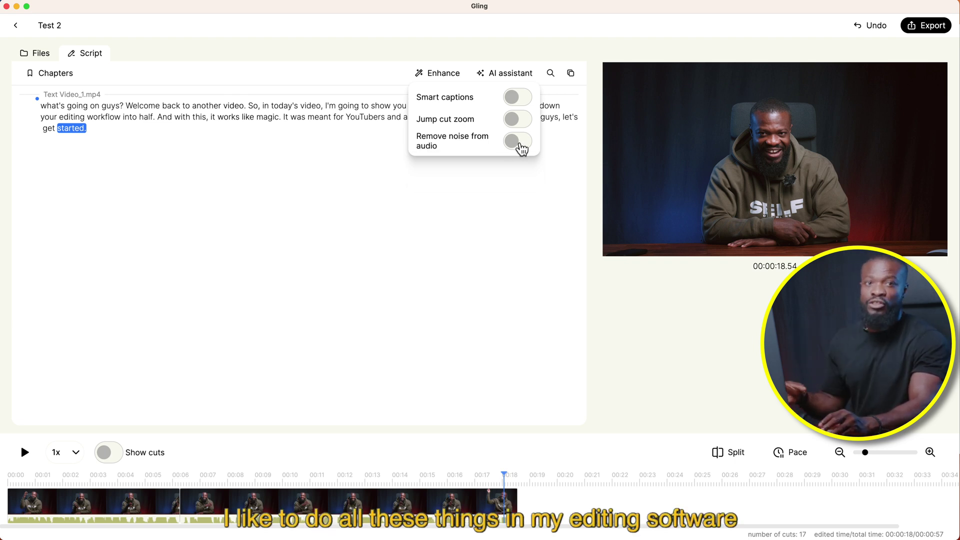
click(450, 195)
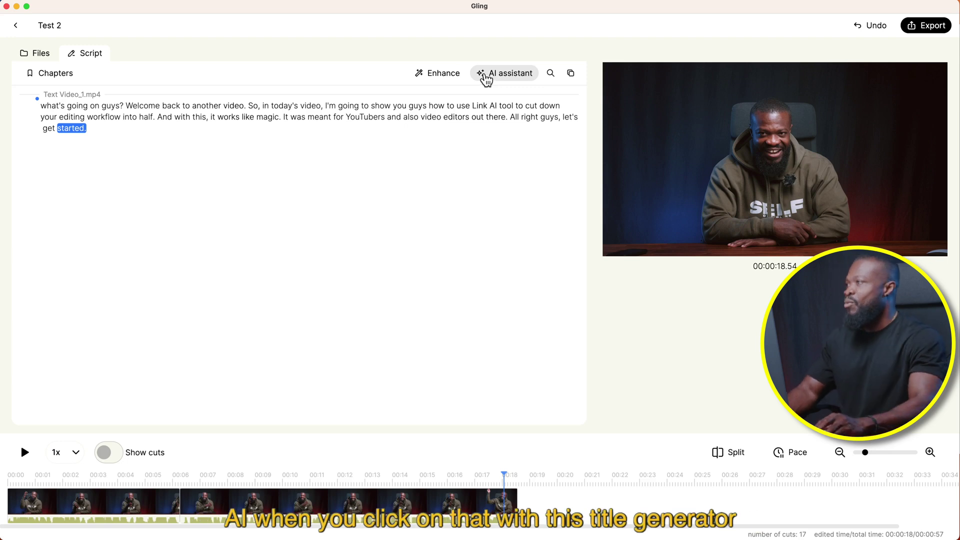
Step: Generate AI titles for the video with the Title generator, and regenerate the suggestions in the Curious tone
click(486, 79)
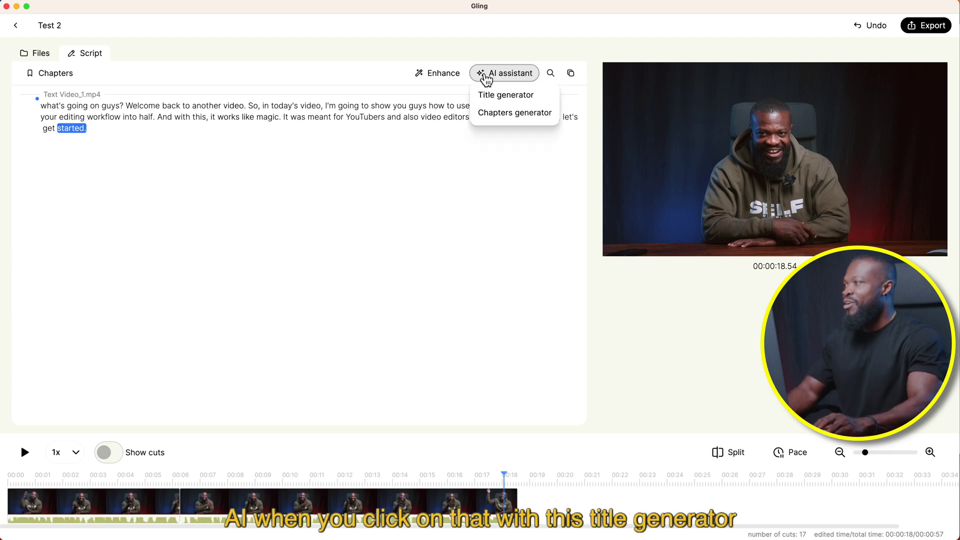
click(506, 100)
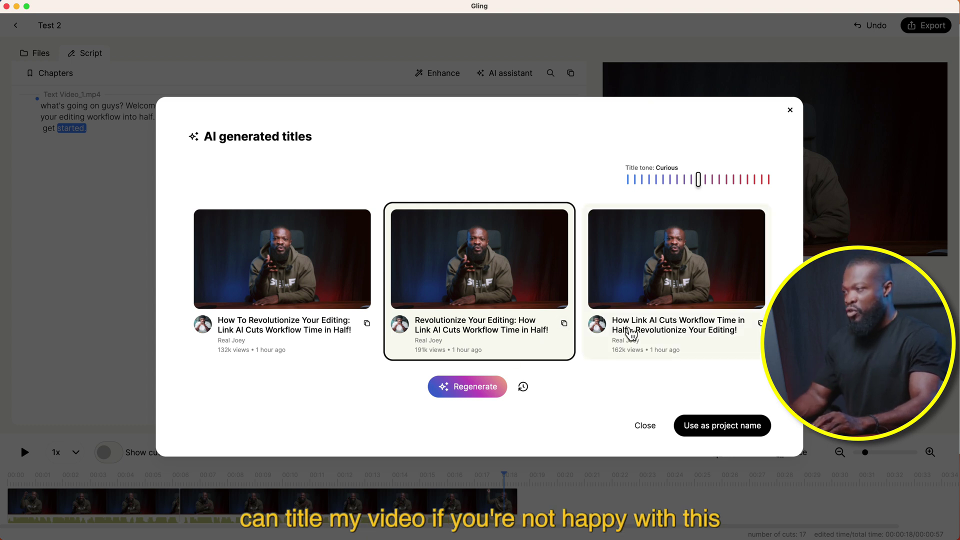
click(475, 395)
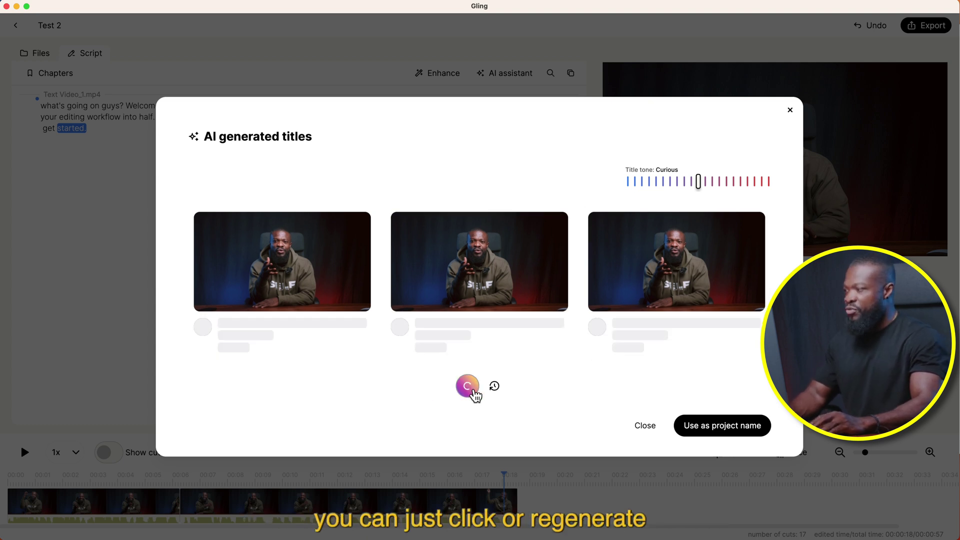
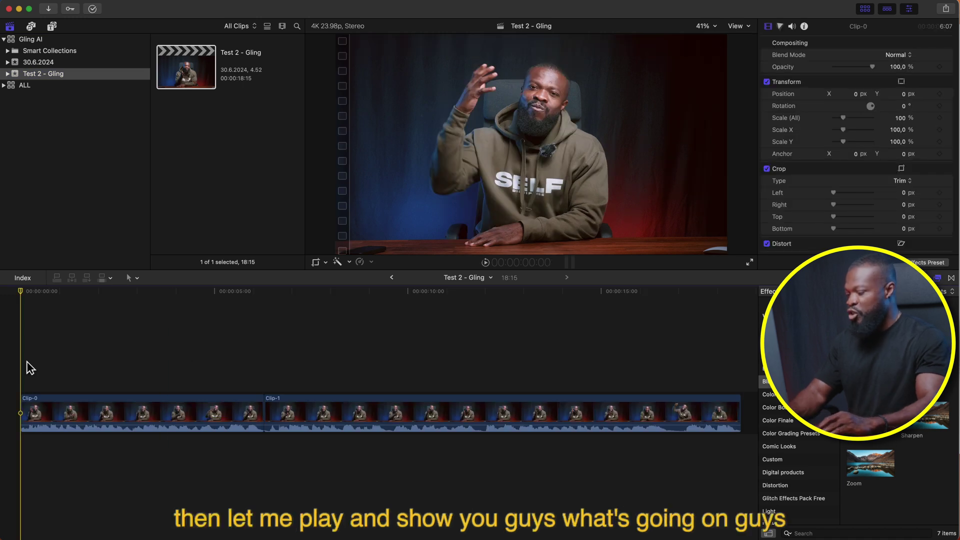
Step: Switch to Final Cut Pro and play the start of the Test 2 - Gling timeline to review the imported cut
key(space)
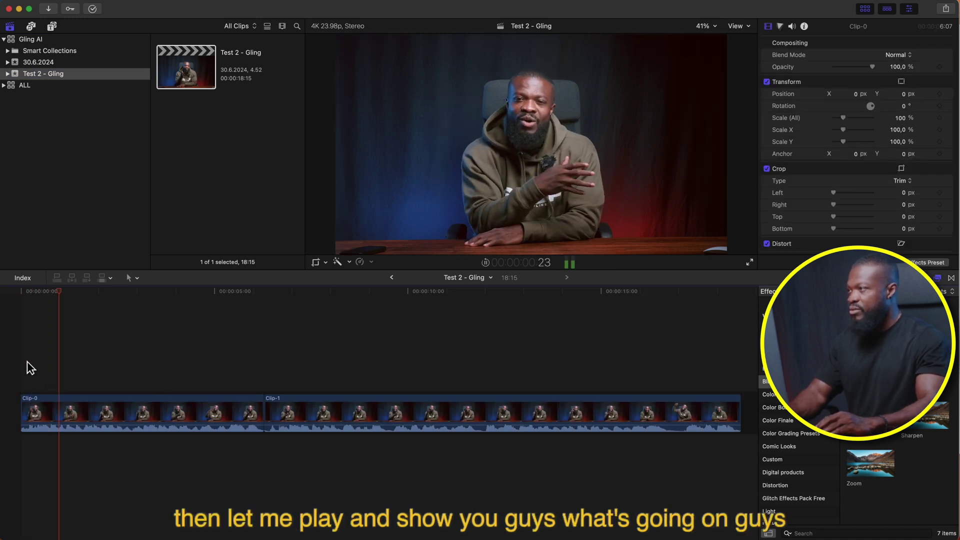
click(175, 380)
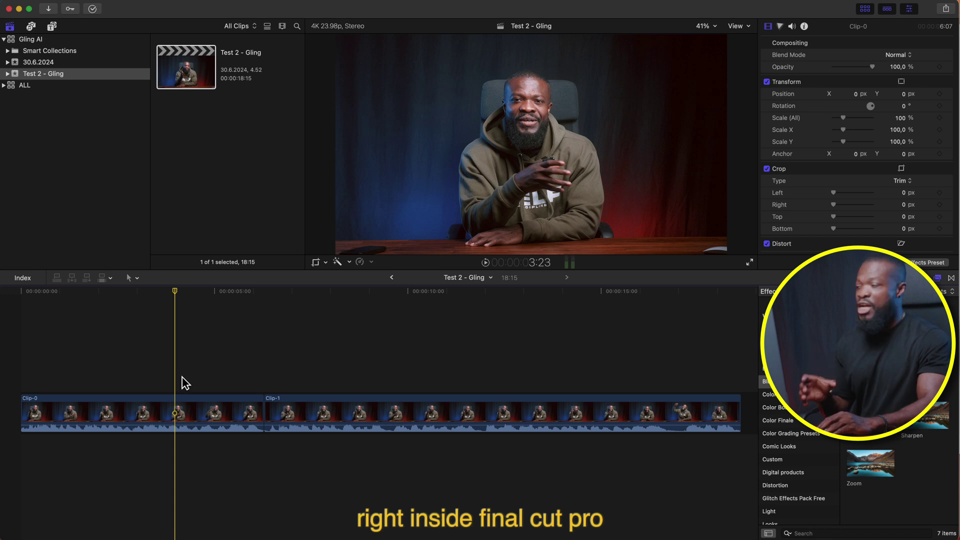
scroll(226, 373, left, 2)
click(236, 375)
Step: Extend Clip-0 at both ends to about 7:18, and extend the start of Clip-1 to make it about 12:11 long
click(246, 418)
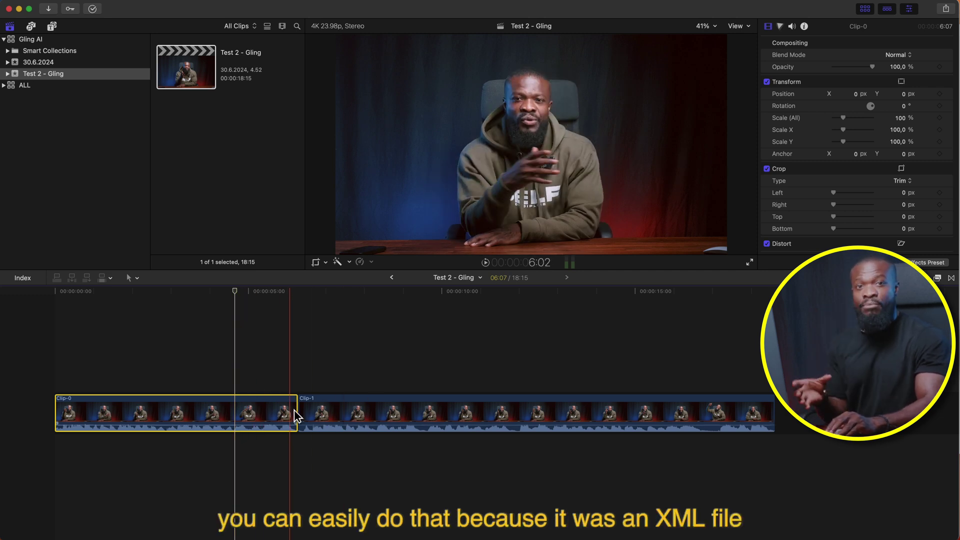
drag(295, 409, 324, 414)
drag(55, 416, 26, 416)
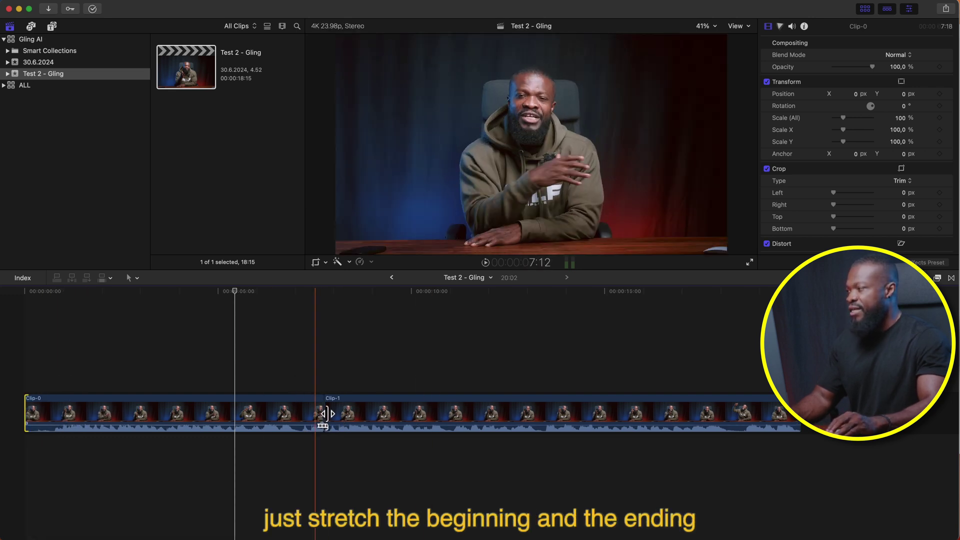
drag(323, 414, 320, 414)
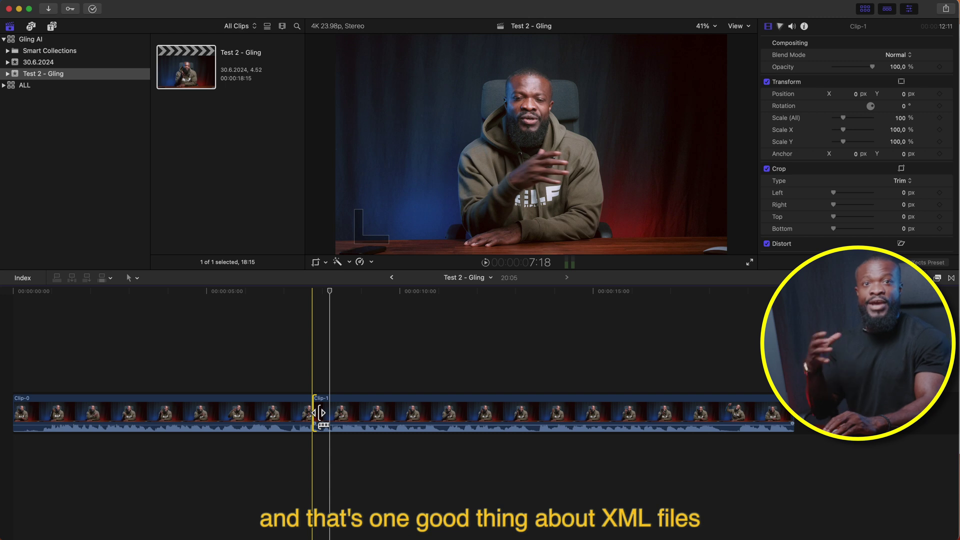
click(361, 389)
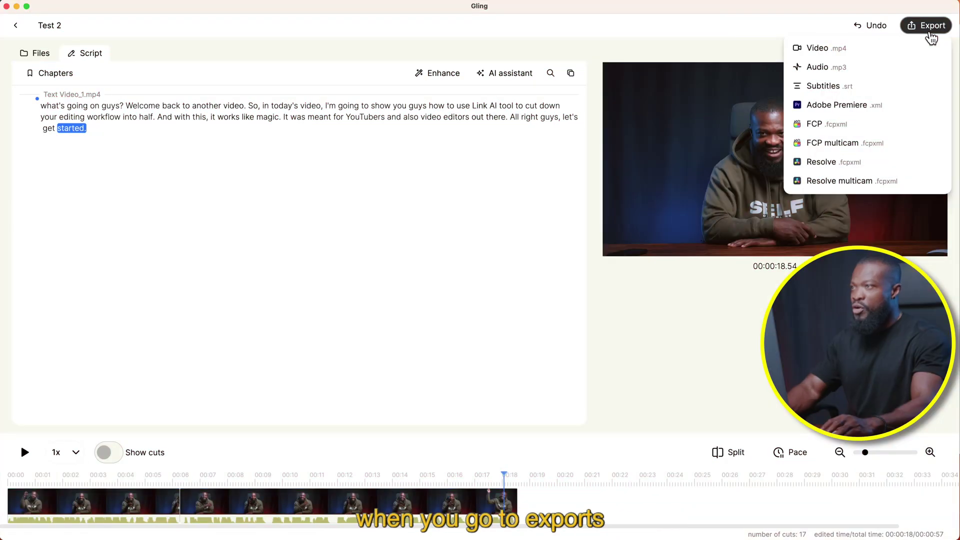
Step: Switch back to Gling and export the edited video to the Downloads folder as Test 2.mp4
click(825, 48)
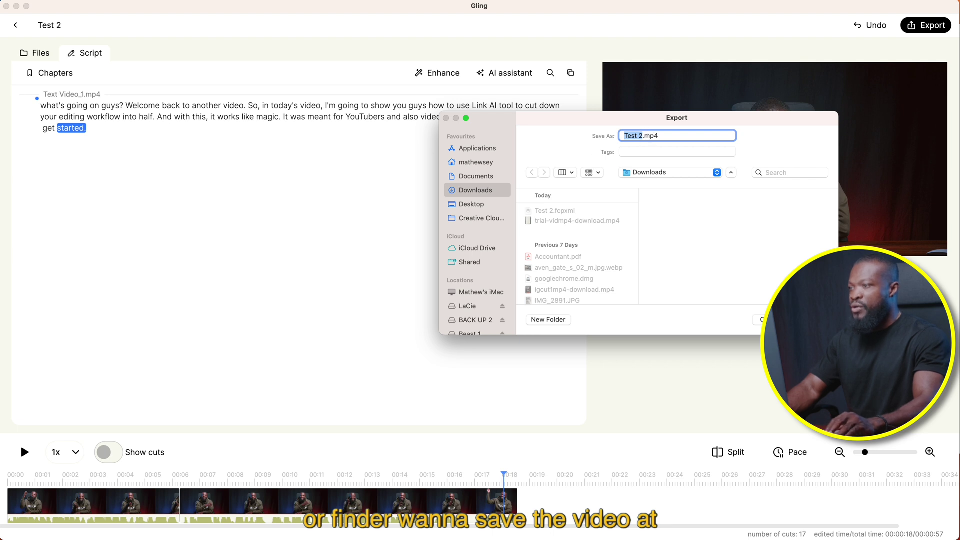
click(815, 322)
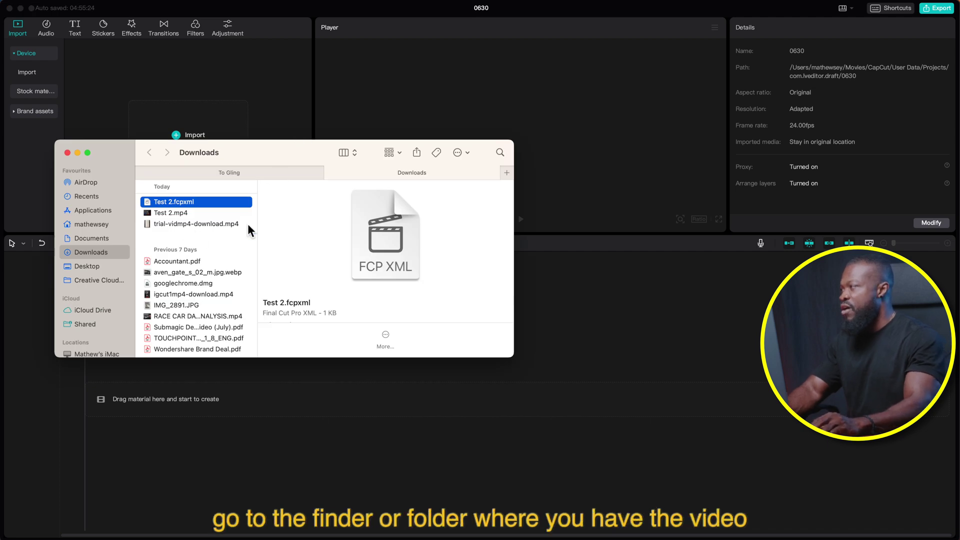
Step: Switch to CapCut, add Test 2.mp4 from the Downloads folder to the timeline, and place the playhead at about 4:13
click(193, 213)
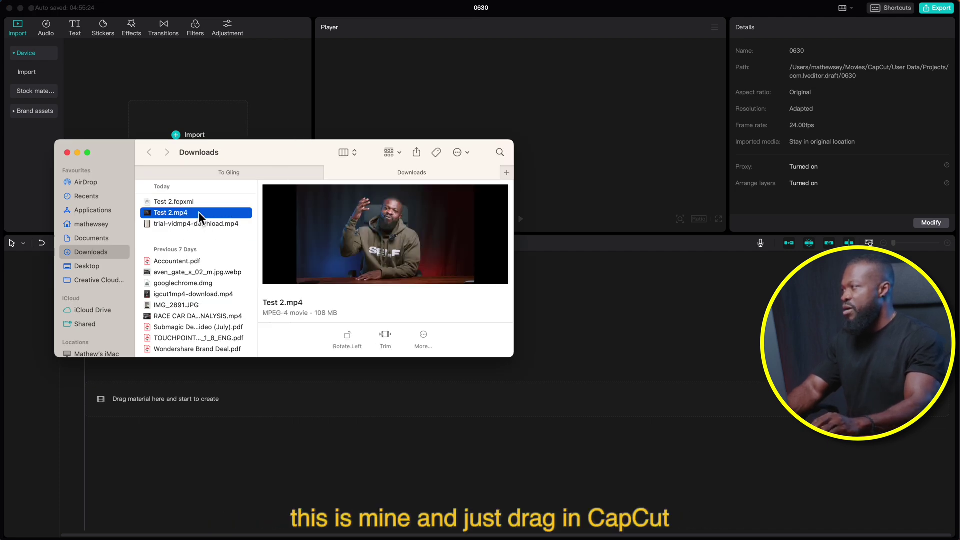
drag(206, 220, 187, 395)
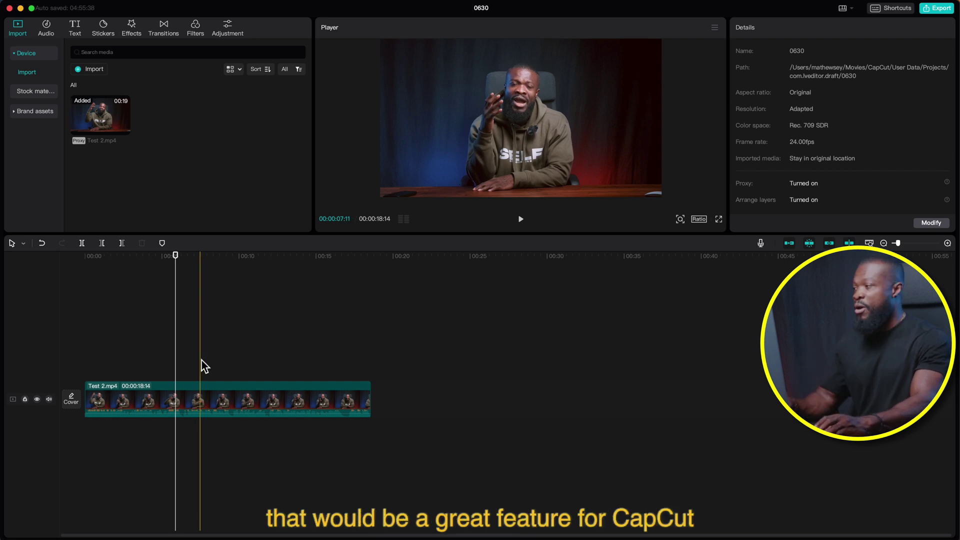
click(155, 364)
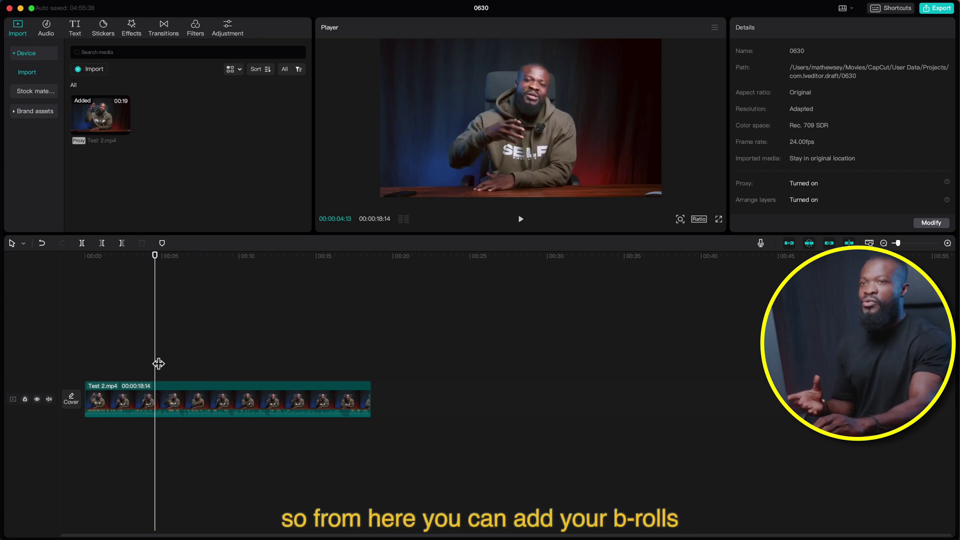